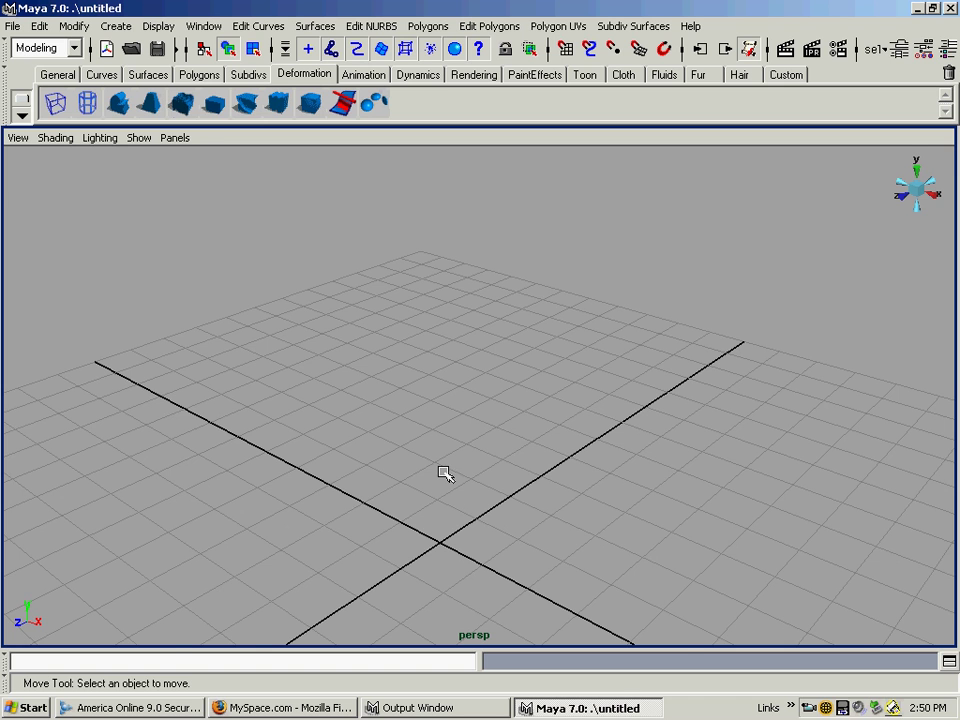
# Tumble and dolly the perspective view over the empty grid, then go to Create > Polygon Primitives
pyautogui.keyDown('alt'); pyautogui.moveTo(445, 474); pyautogui.dragTo(467, 489, button='right'); pyautogui.keyUp('alt')
pyautogui.keyDown('alt'); pyautogui.moveTo(467, 489); pyautogui.dragTo(463, 330); pyautogui.keyUp('alt')
pyautogui.keyDown('alt'); pyautogui.moveTo(463, 330); pyautogui.dragTo(473, 311, button='middle'); pyautogui.keyUp('alt')
pyautogui.keyDown('alt'); pyautogui.moveTo(473, 311); pyautogui.dragTo(497, 364, button='right'); pyautogui.keyUp('alt')
pyautogui.keyDown('alt'); pyautogui.moveTo(497, 364); pyautogui.dragTo(497, 392); pyautogui.keyUp('alt')
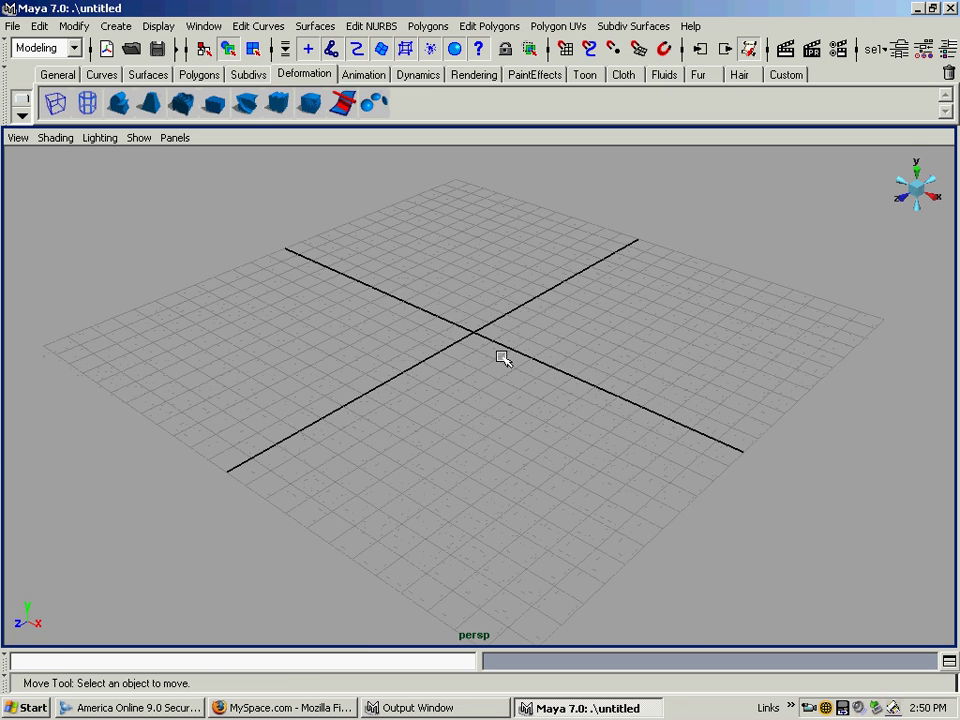
pyautogui.keyDown('alt'); pyautogui.moveTo(503, 360); pyautogui.dragTo(529, 441, button='middle'); pyautogui.keyUp('alt')
pyautogui.keyDown('alt'); pyautogui.moveTo(529, 441); pyautogui.dragTo(617, 469, button='right'); pyautogui.keyUp('alt')
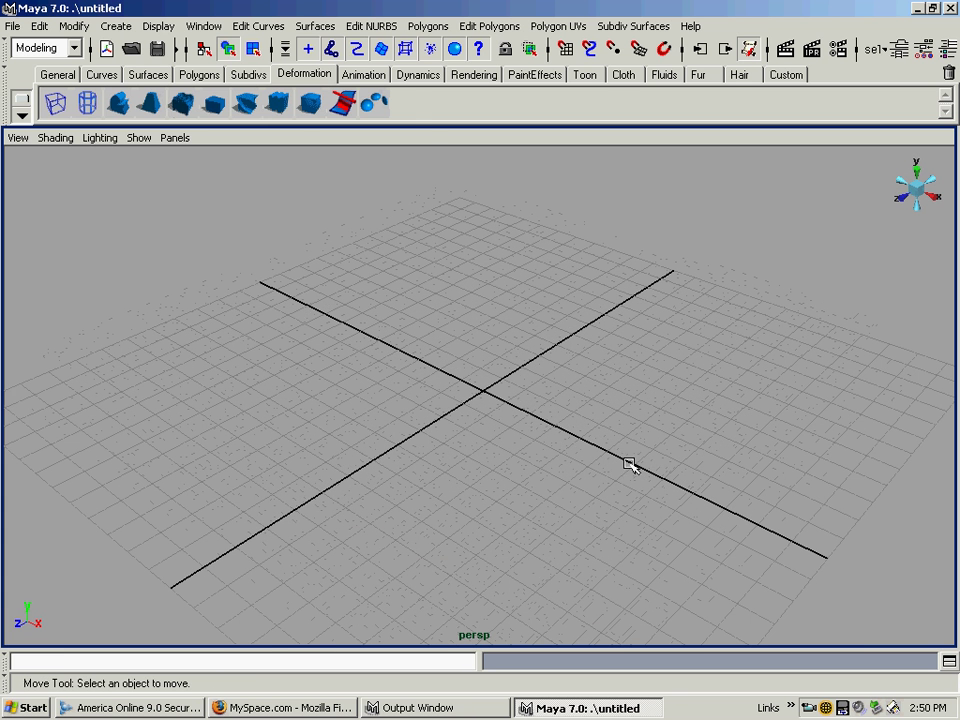
pyautogui.click(116, 27)
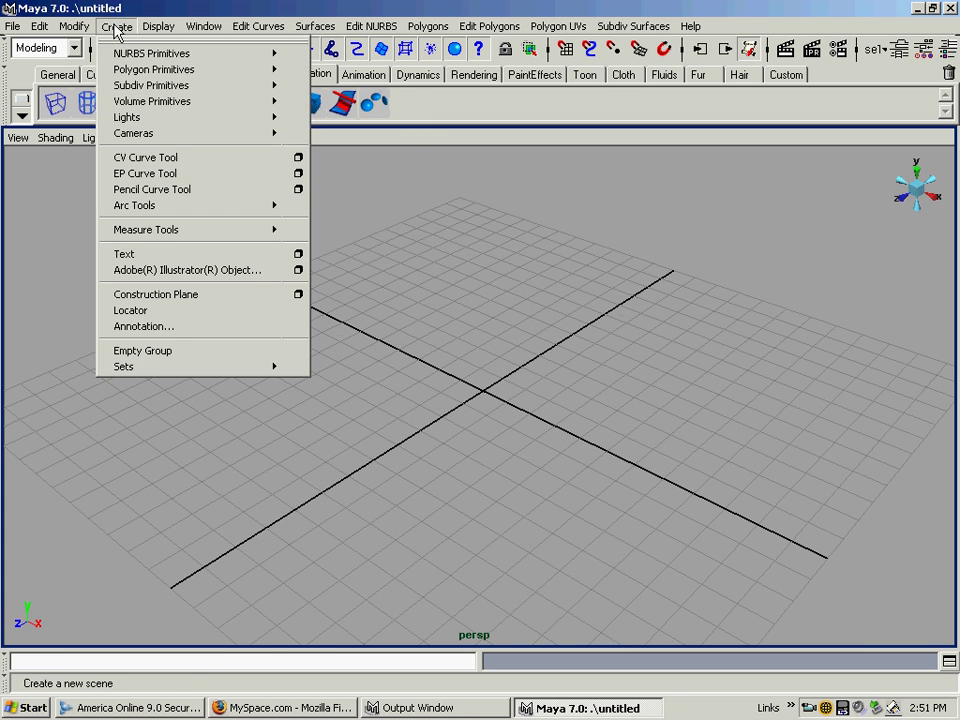
pyautogui.moveTo(126, 72)
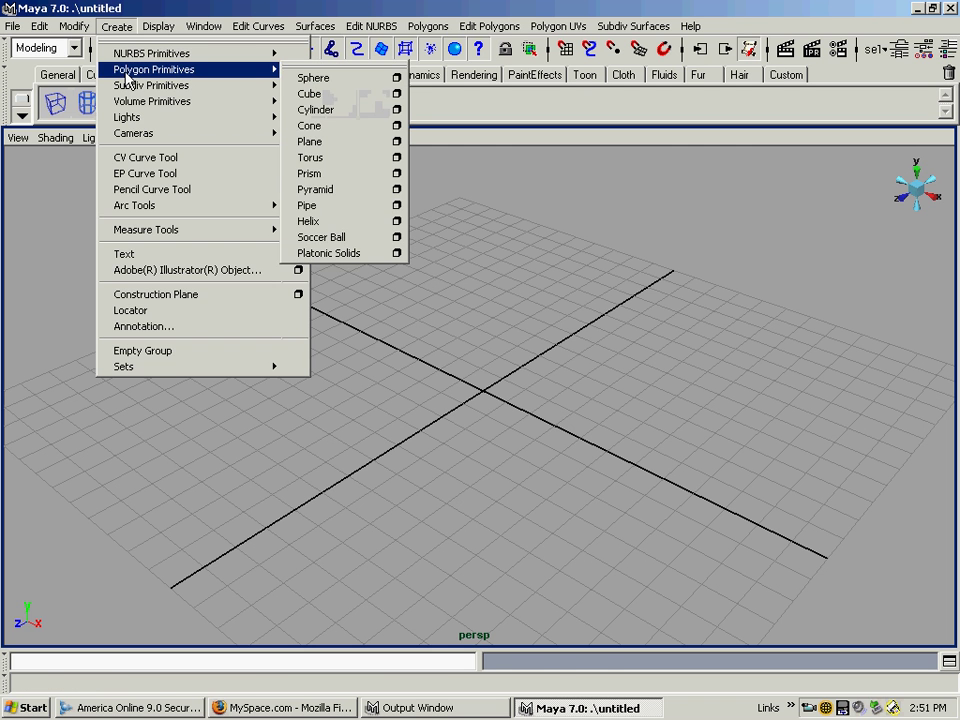
# Create a polygon sphere, scale it up uniformly and raise it along Y above the grid
pyautogui.click(312, 78)
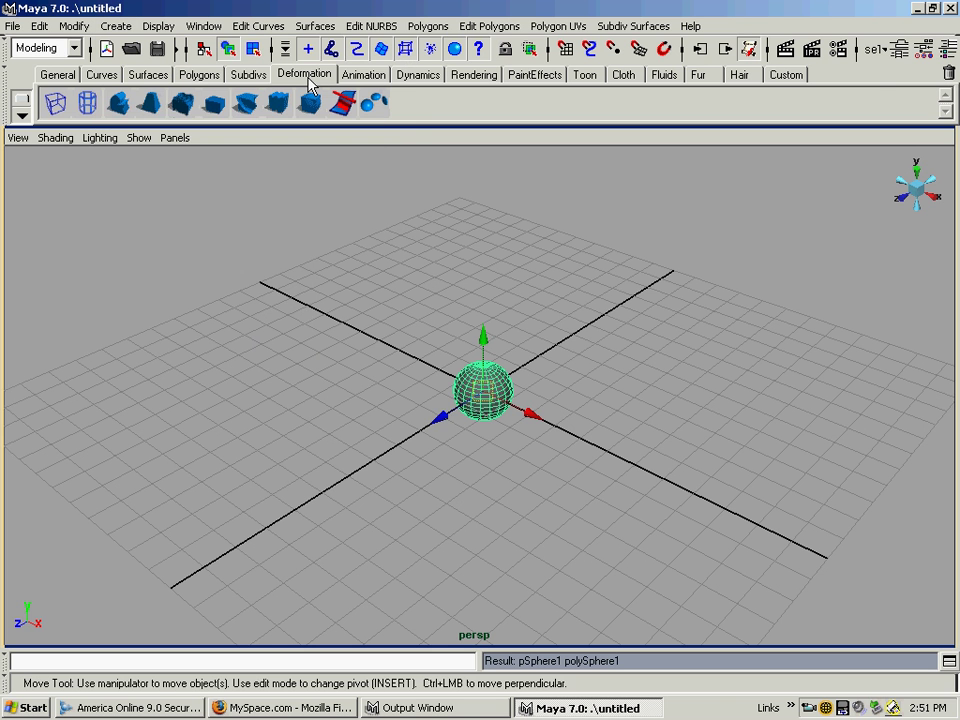
pyautogui.press('r')
pyautogui.moveTo(489, 394); pyautogui.dragTo(664, 401)
pyautogui.press('w')
pyautogui.moveTo(495, 316); pyautogui.dragTo(499, 238)
pyautogui.keyDown('alt'); pyautogui.moveTo(546, 326); pyautogui.dragTo(534, 389, button='right'); pyautogui.keyUp('alt')
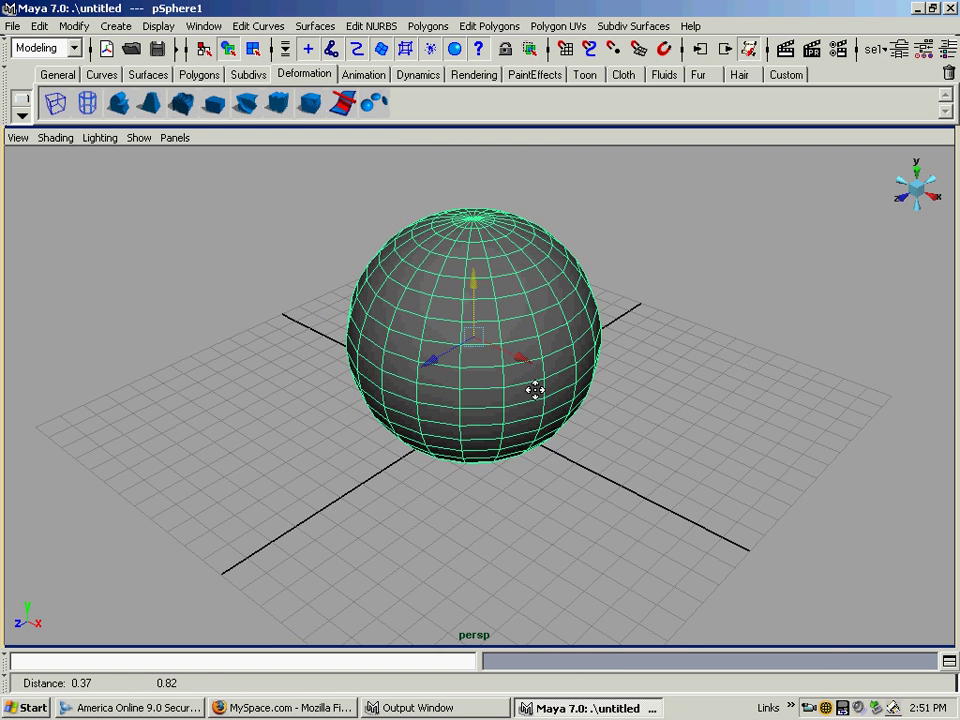
# Orbit and dolly the camera around the sphere, undoing an accidental sideways move
pyautogui.moveTo(534, 389)
pyautogui.keyDown('alt'); pyautogui.mouseDown()
pyautogui.moveTo(542, 407)
pyautogui.moveTo(529, 392)
pyautogui.mouseUp(); pyautogui.keyUp('alt')
pyautogui.click(624, 370)
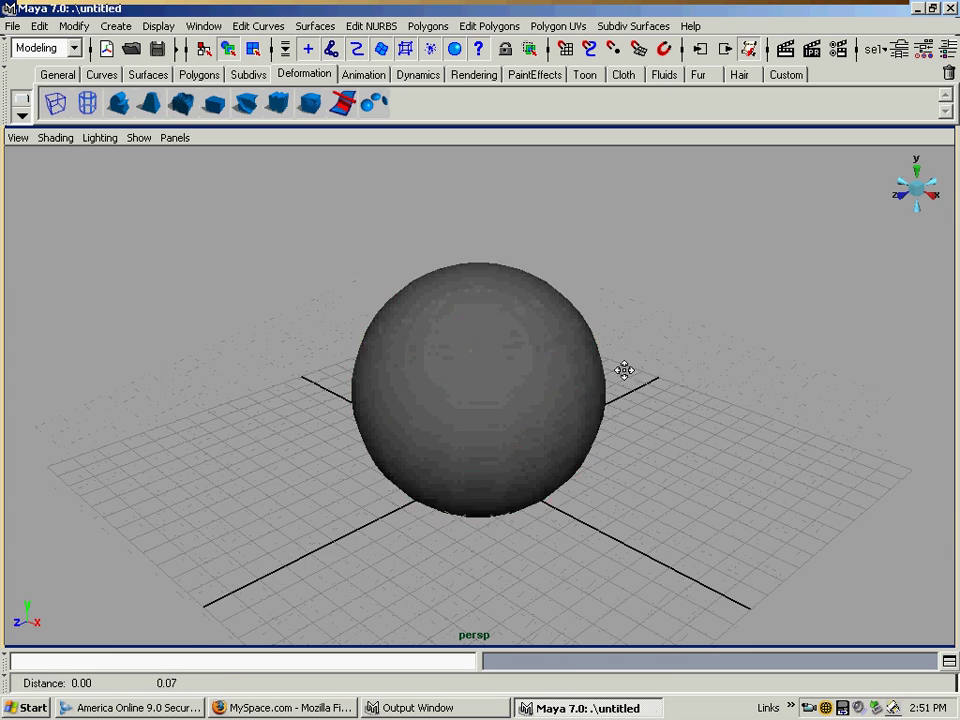
pyautogui.keyDown('alt'); pyautogui.moveTo(624, 370); pyautogui.dragTo(624, 343, button='middle'); pyautogui.keyUp('alt')
pyautogui.keyDown('alt'); pyautogui.moveTo(624, 343); pyautogui.dragTo(451, 360); pyautogui.keyUp('alt')
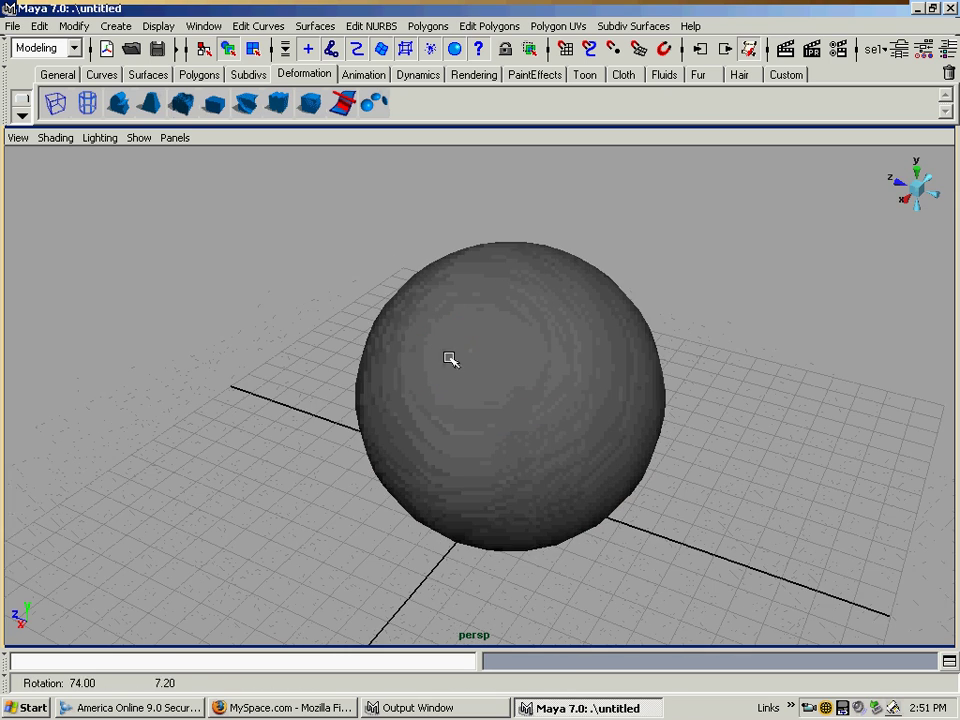
pyautogui.click(615, 377)
pyautogui.keyDown('alt'); pyautogui.moveTo(568, 364); pyautogui.dragTo(657, 425); pyautogui.keyUp('alt')
pyautogui.press('z')
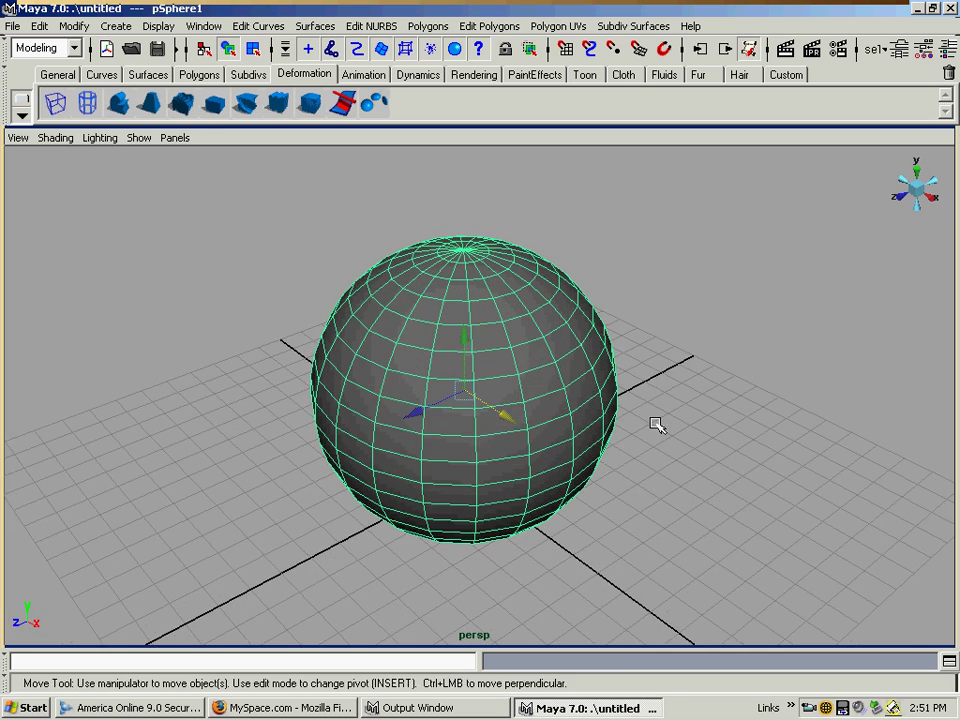
pyautogui.keyDown('alt'); pyautogui.moveTo(656, 426); pyautogui.dragTo(622, 392, button='right'); pyautogui.keyUp('alt')
pyautogui.click(634, 381)
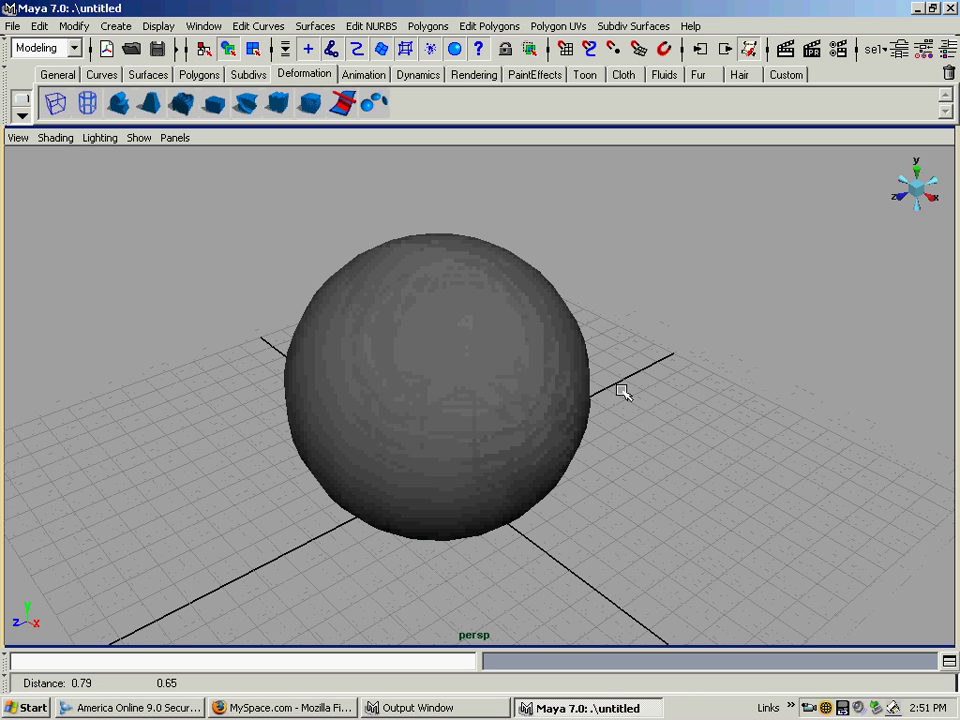
pyautogui.keyDown('alt'); pyautogui.moveTo(622, 392); pyautogui.dragTo(624, 390); pyautogui.keyUp('alt')
pyautogui.keyDown('alt'); pyautogui.moveTo(624, 390); pyautogui.dragTo(634, 388, button='right'); pyautogui.keyUp('alt')
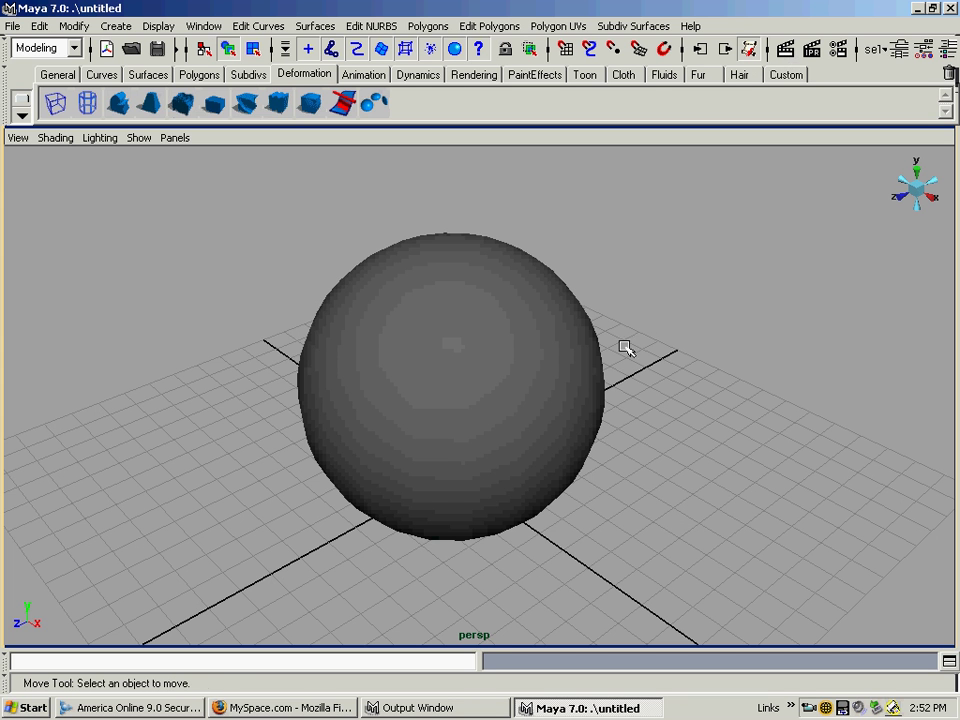
# Test-render the current frame, move the Render View aside, then close it
pyautogui.press('alt')
pyautogui.click(786, 50)
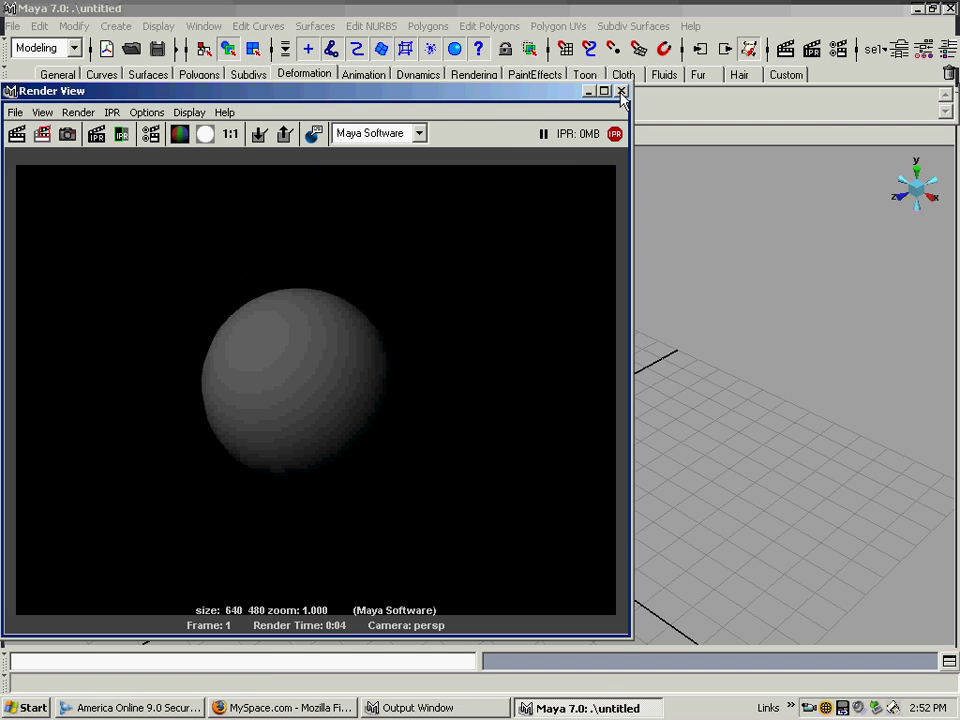
pyautogui.moveTo(279, 90); pyautogui.dragTo(585, 106)
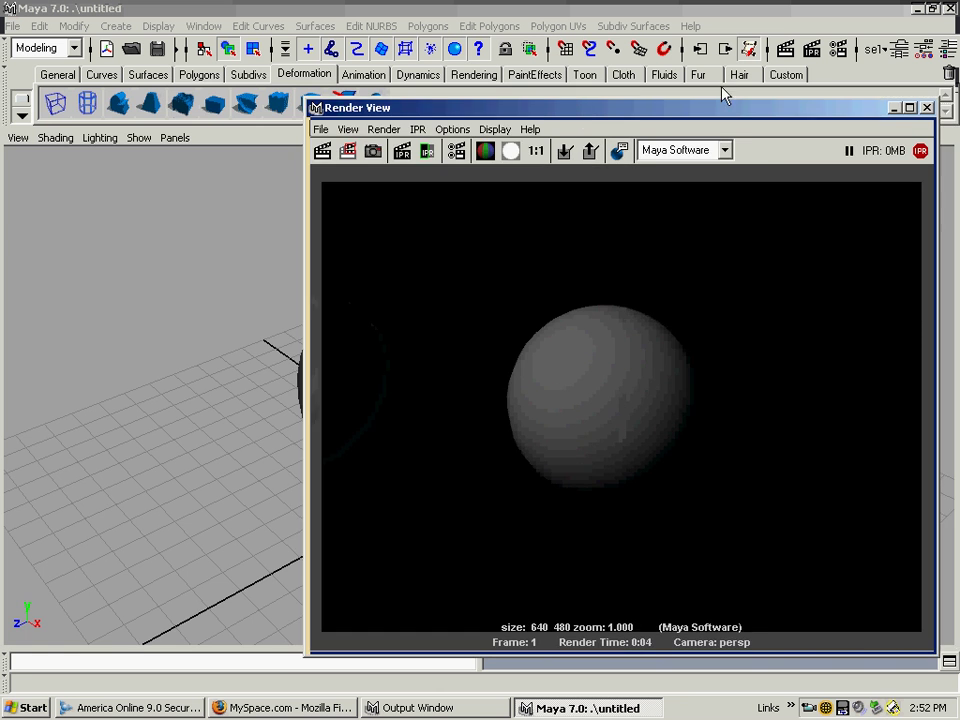
pyautogui.moveTo(700, 107); pyautogui.dragTo(950, 94)
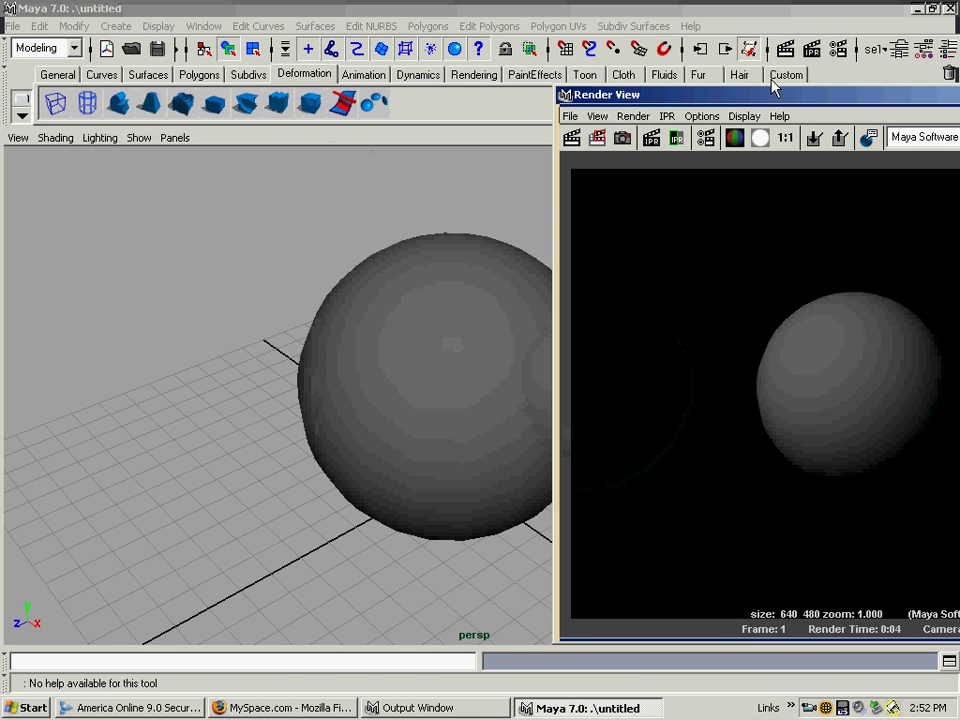
pyautogui.moveTo(771, 92); pyautogui.dragTo(763, 68)
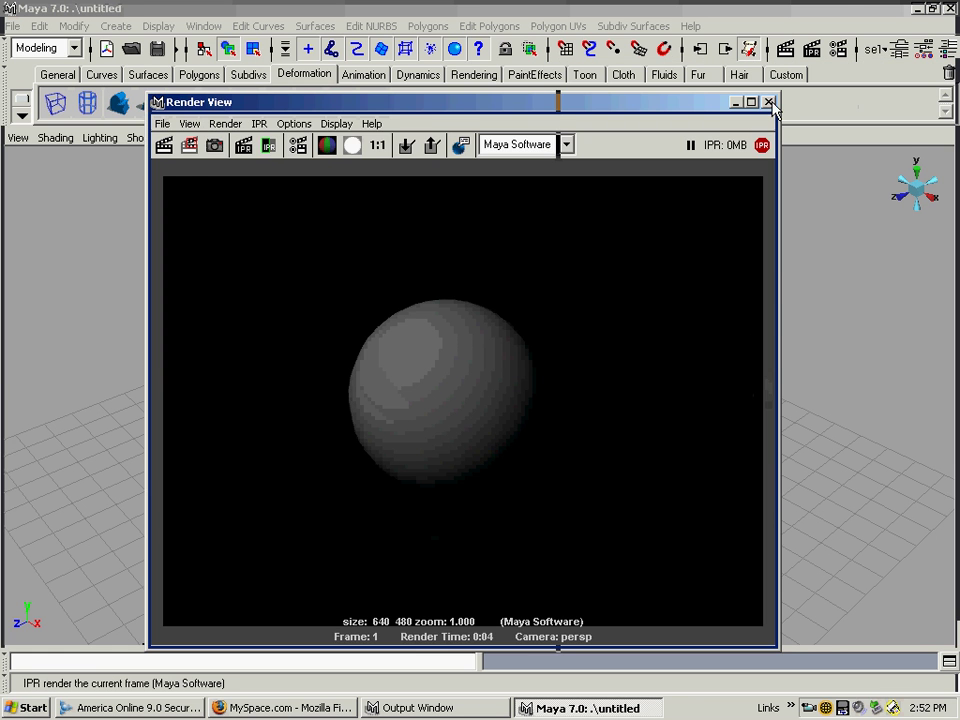
pyautogui.click(766, 100)
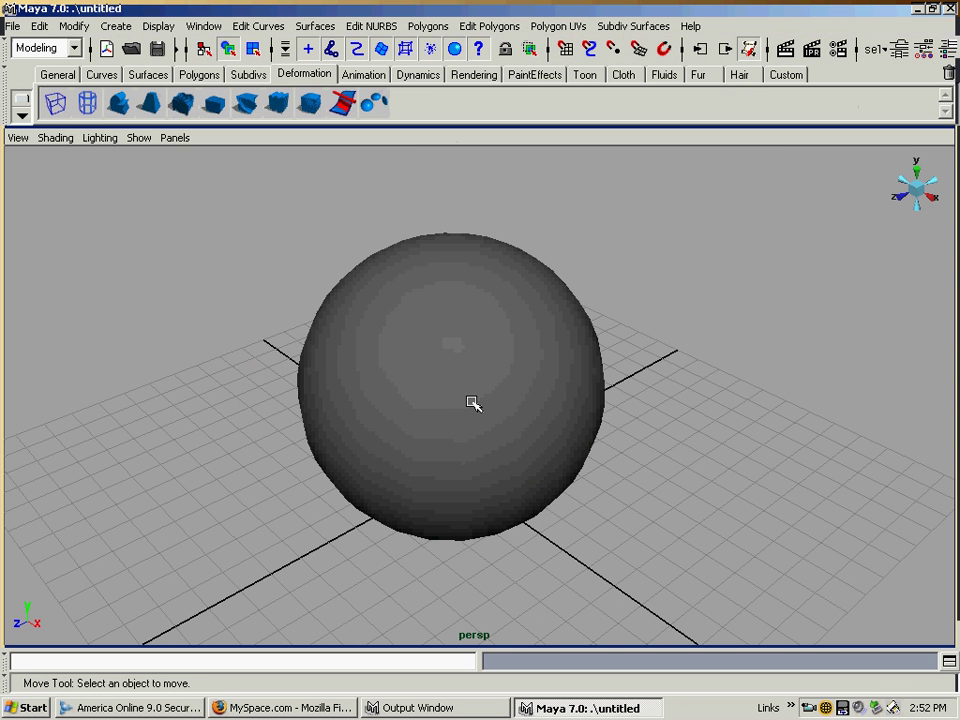
# Dolly the camera much closer and render the close-up of the sphere
pyautogui.keyDown('alt'); pyautogui.moveTo(525, 356); pyautogui.dragTo(715, 527, button='right'); pyautogui.keyUp('alt')
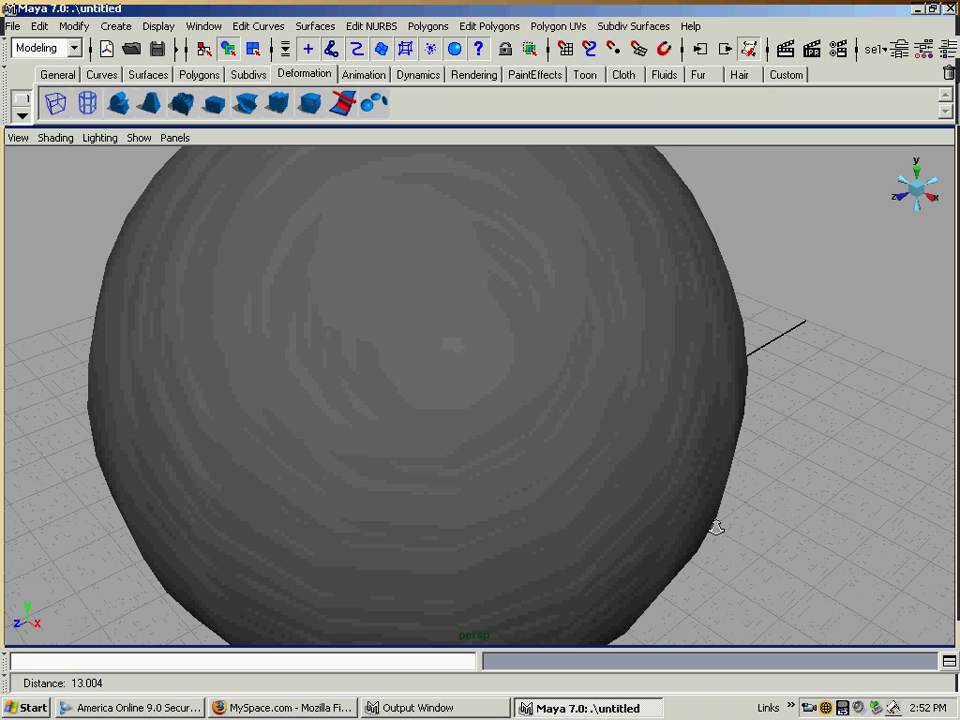
pyautogui.keyDown('alt'); pyautogui.moveTo(474, 229); pyautogui.dragTo(456, 315, button='right'); pyautogui.keyUp('alt')
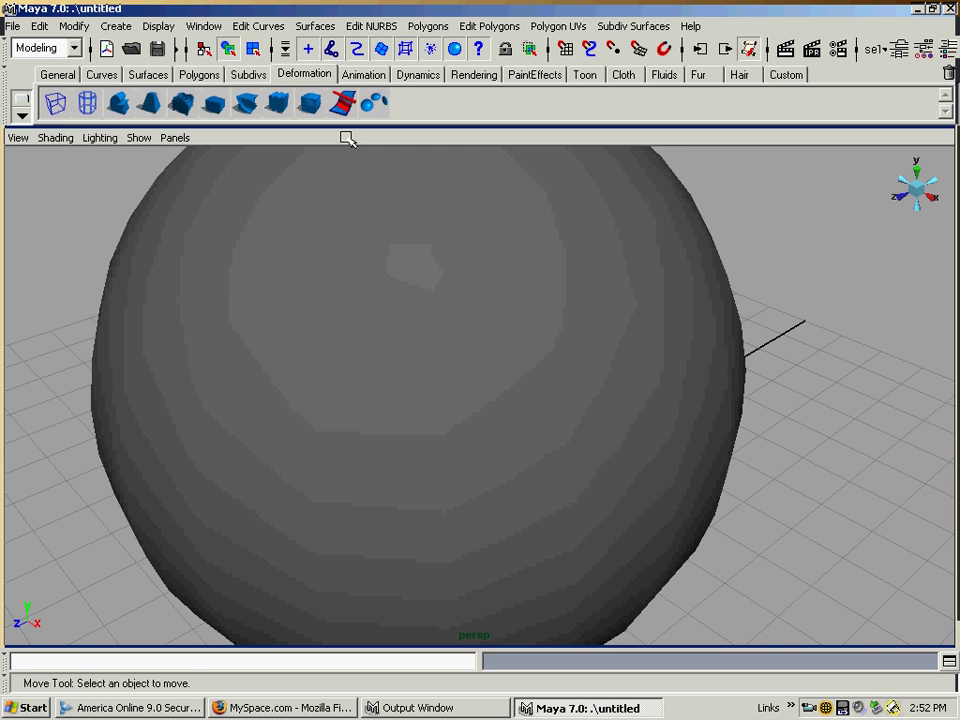
pyautogui.click(788, 48)
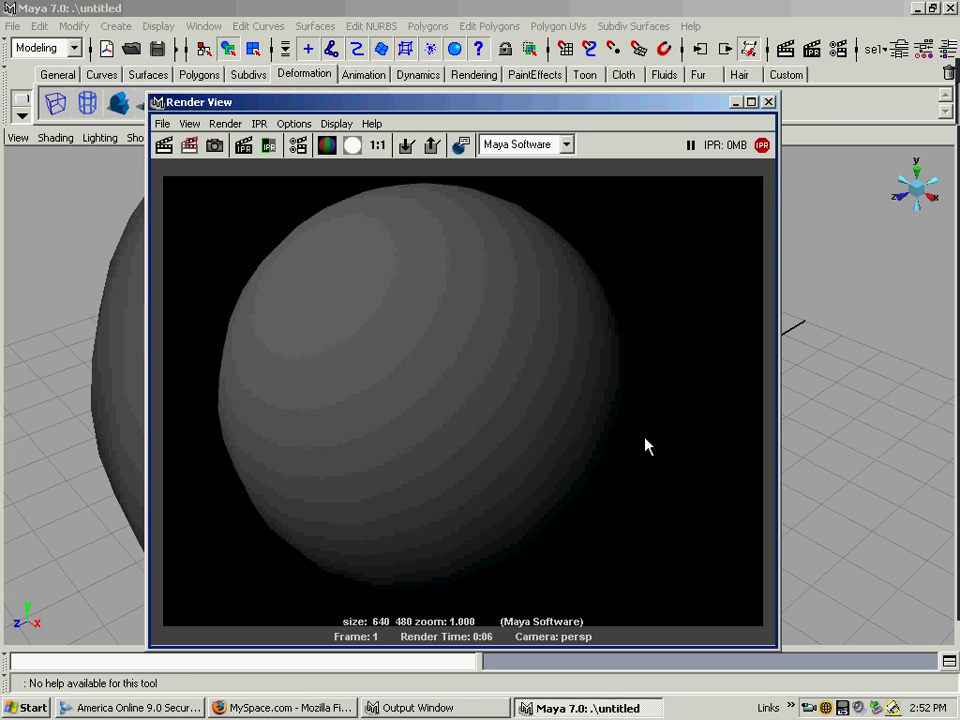
# Close the Render View and reframe the camera so the whole sphere is visible
pyautogui.click(768, 101)
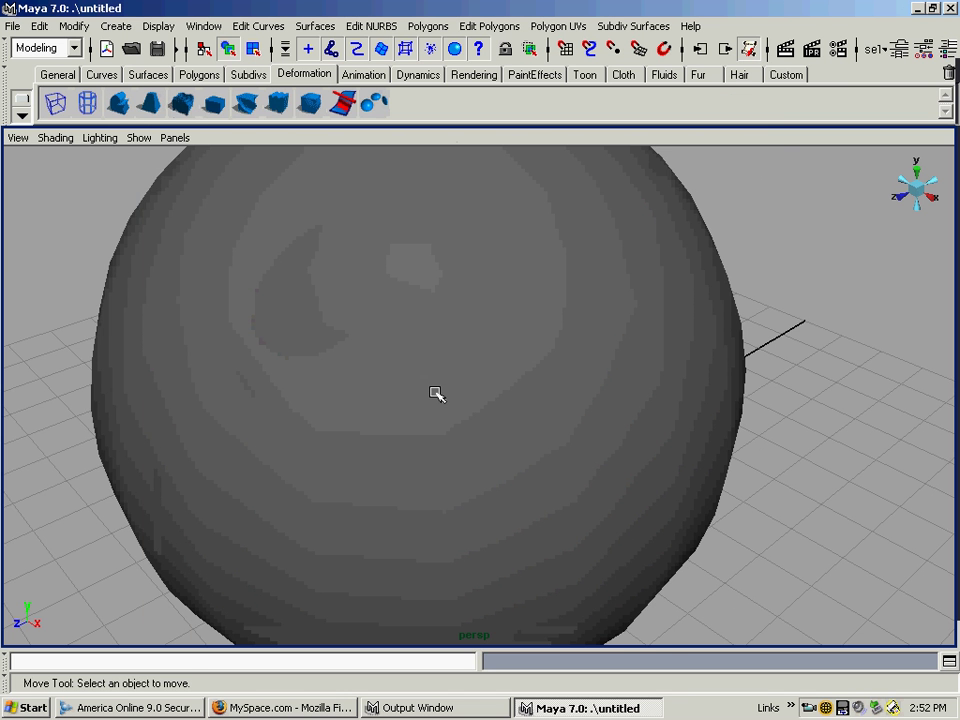
pyautogui.keyDown('alt'); pyautogui.moveTo(436, 393); pyautogui.dragTo(430, 291, button='right'); pyautogui.keyUp('alt')
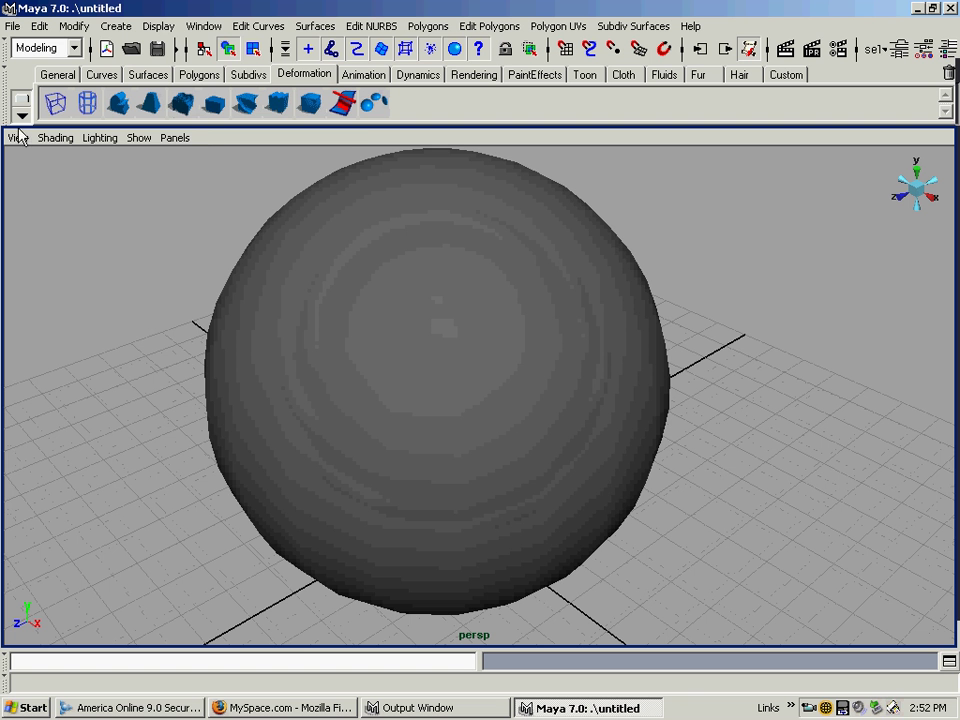
pyautogui.keyDown('alt'); pyautogui.moveTo(476, 354); pyautogui.dragTo(500, 316, button='middle'); pyautogui.keyUp('alt')
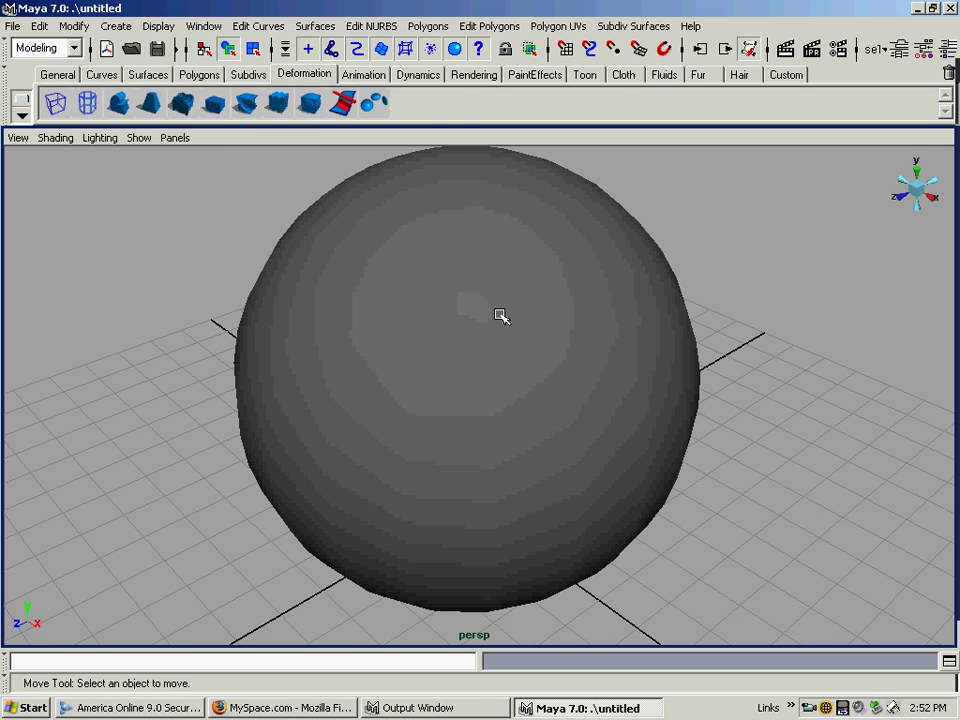
pyautogui.keyDown('alt'); pyautogui.moveTo(500, 316); pyautogui.dragTo(469, 264, button='right'); pyautogui.keyUp('alt')
pyautogui.keyDown('alt'); pyautogui.moveTo(469, 264); pyautogui.dragTo(471, 279, button='middle'); pyautogui.keyUp('alt')
pyautogui.keyDown('alt'); pyautogui.moveTo(480, 285); pyautogui.dragTo(479, 303, button='right'); pyautogui.keyUp('alt')
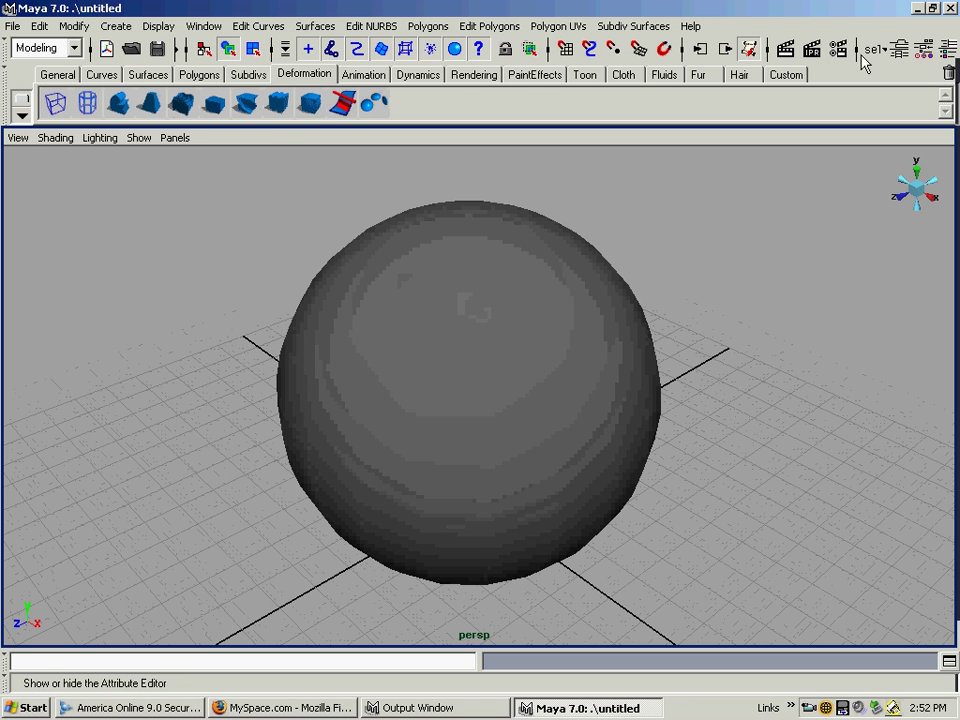
# Turn on the 640x480 Resolution Gate, dolly in, test-render, then close the render and dolly out
pyautogui.click(17, 138)
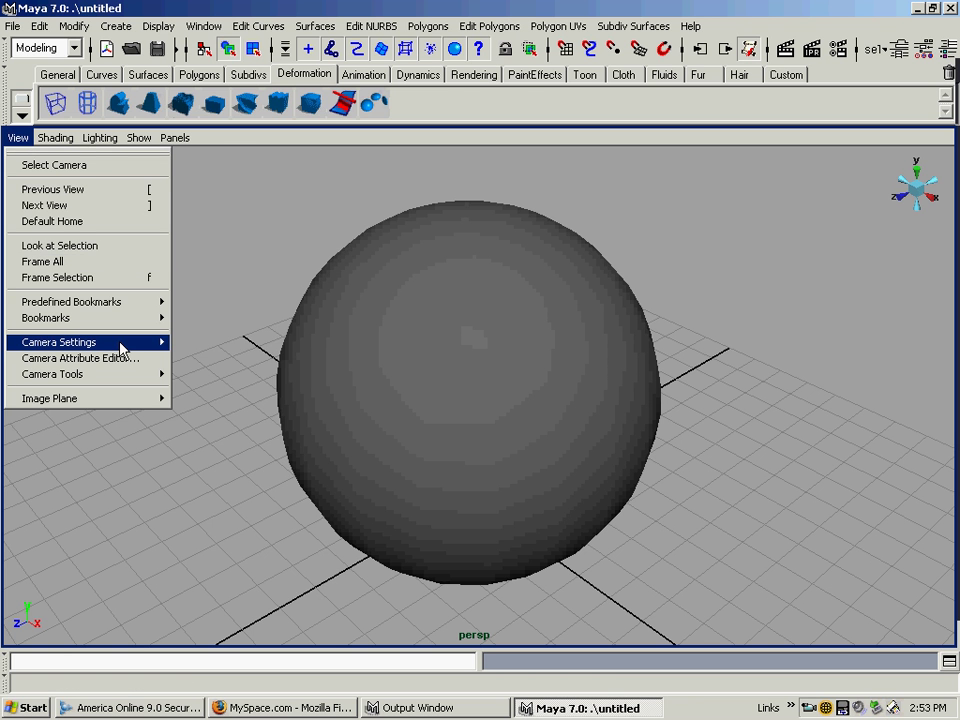
pyautogui.moveTo(122, 345)
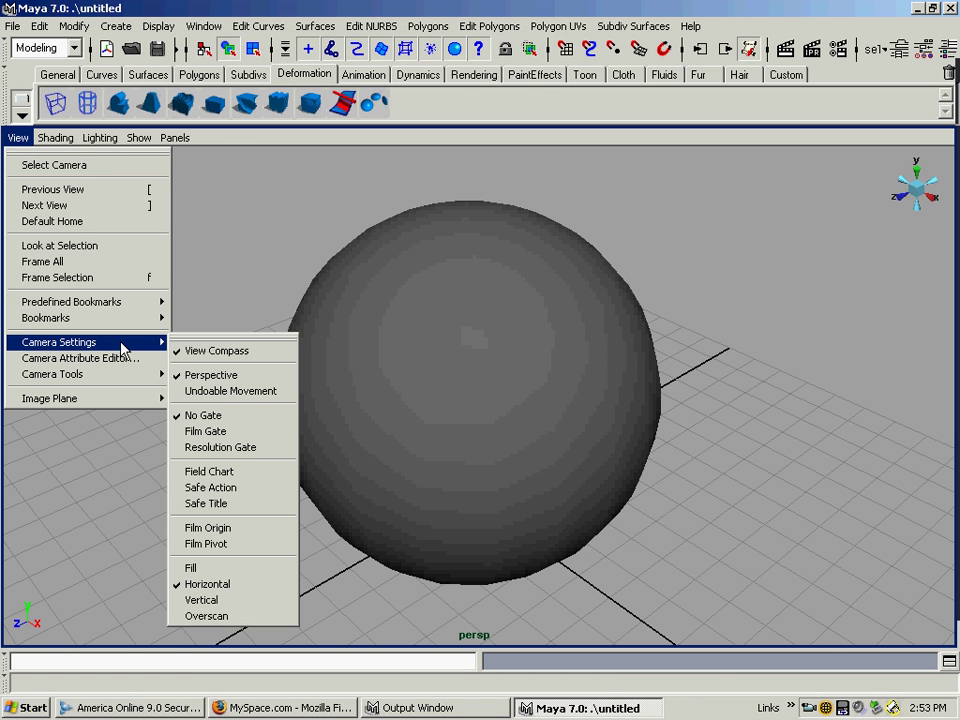
pyautogui.click(224, 452)
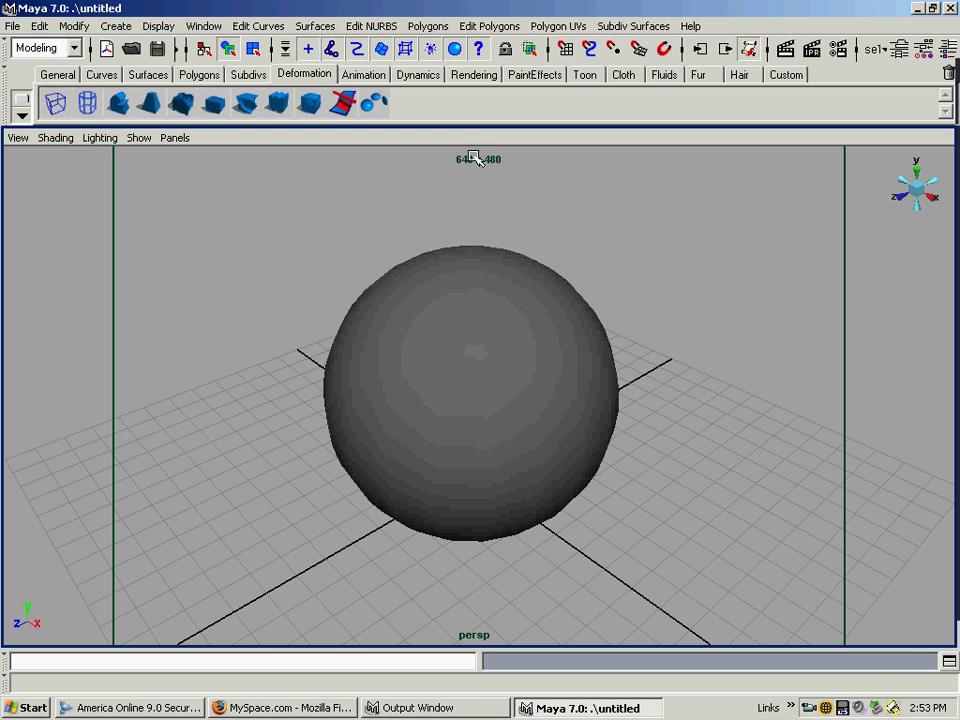
pyautogui.keyDown('alt'); pyautogui.moveTo(669, 333); pyautogui.dragTo(797, 474, button='right'); pyautogui.keyUp('alt')
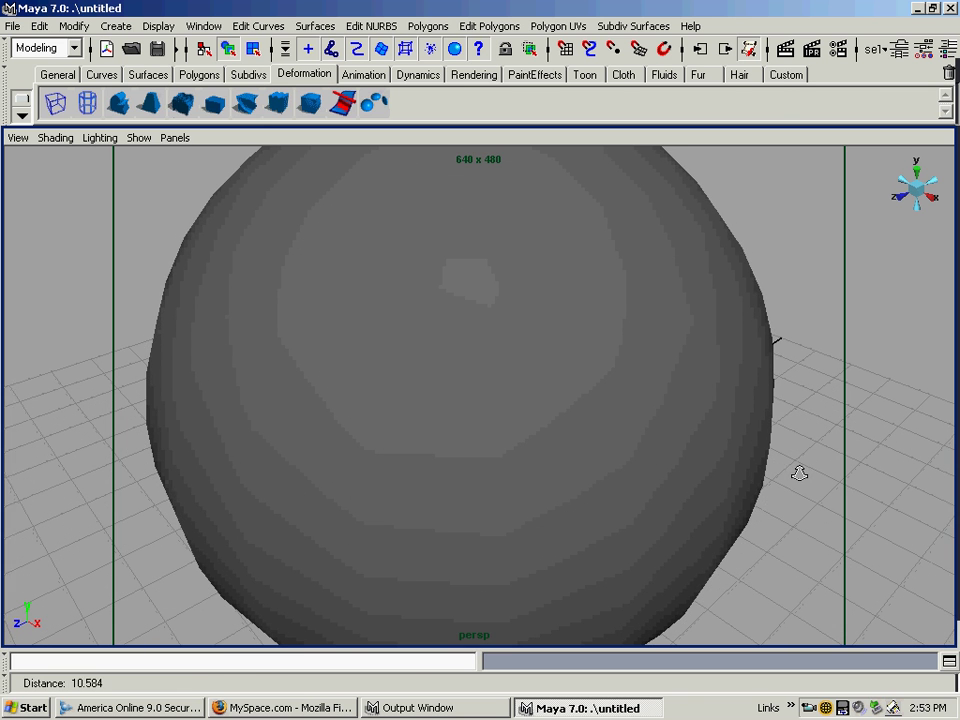
pyautogui.click(785, 52)
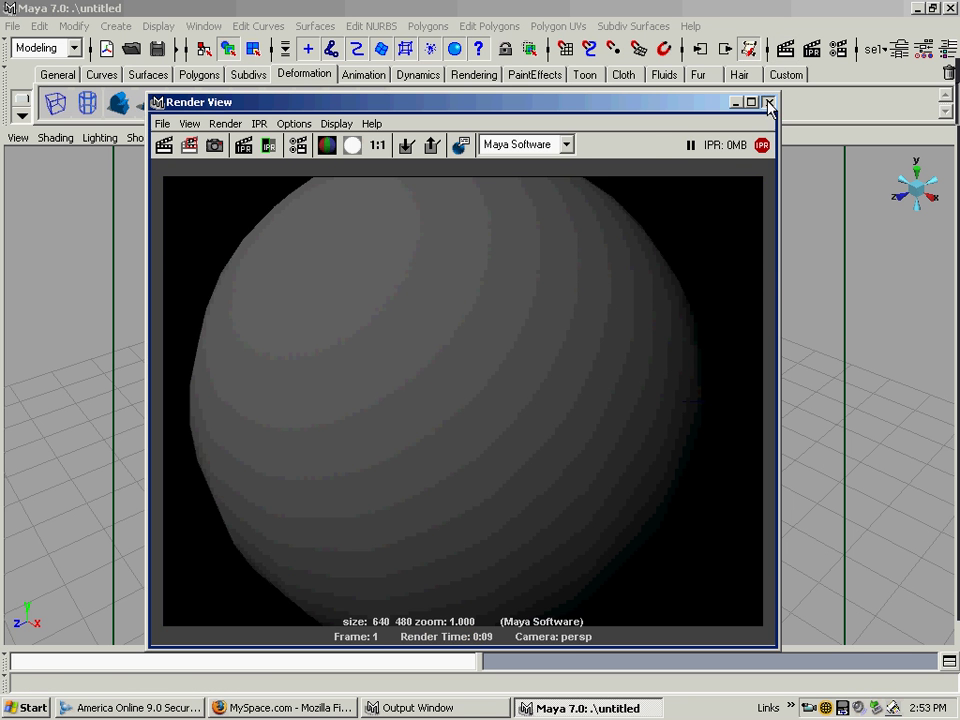
pyautogui.click(768, 102)
pyautogui.keyDown('alt'); pyautogui.moveTo(540, 340); pyautogui.dragTo(469, 210, button='right'); pyautogui.keyUp('alt')
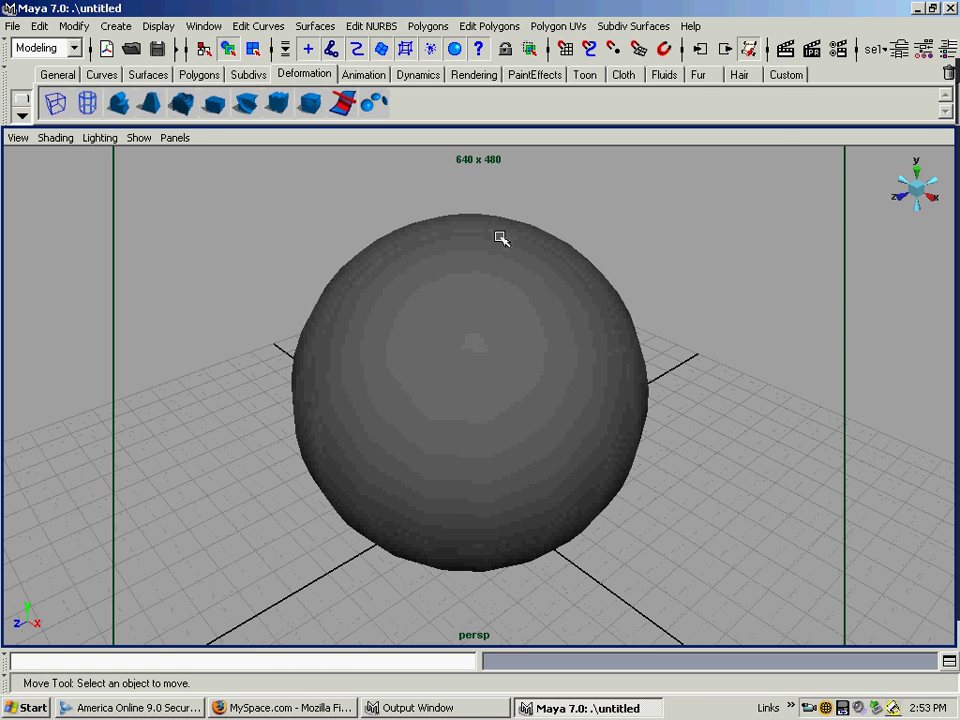
# Render the current frame again, shift the Render View around, then close it
pyautogui.click(786, 50)
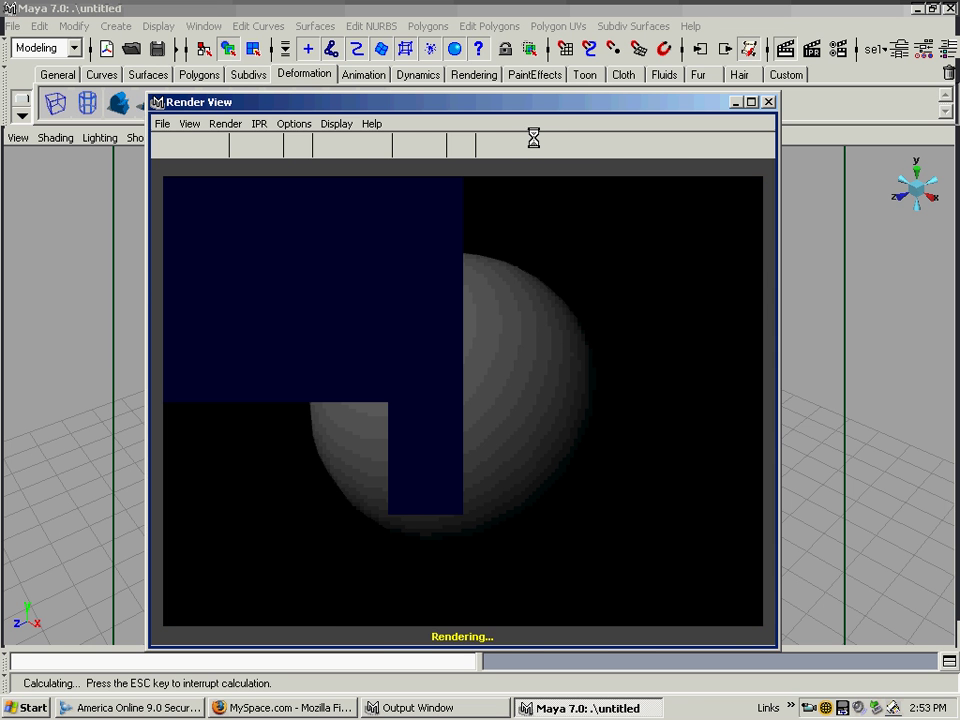
pyautogui.moveTo(352, 108); pyautogui.dragTo(663, 97)
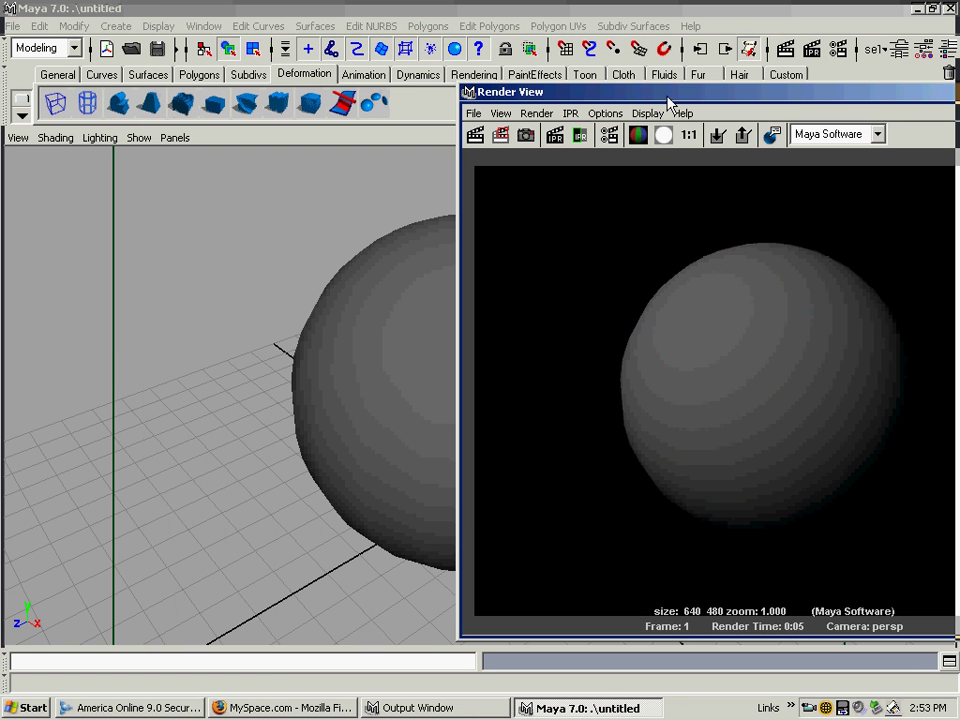
pyautogui.moveTo(584, 97); pyautogui.dragTo(291, 87)
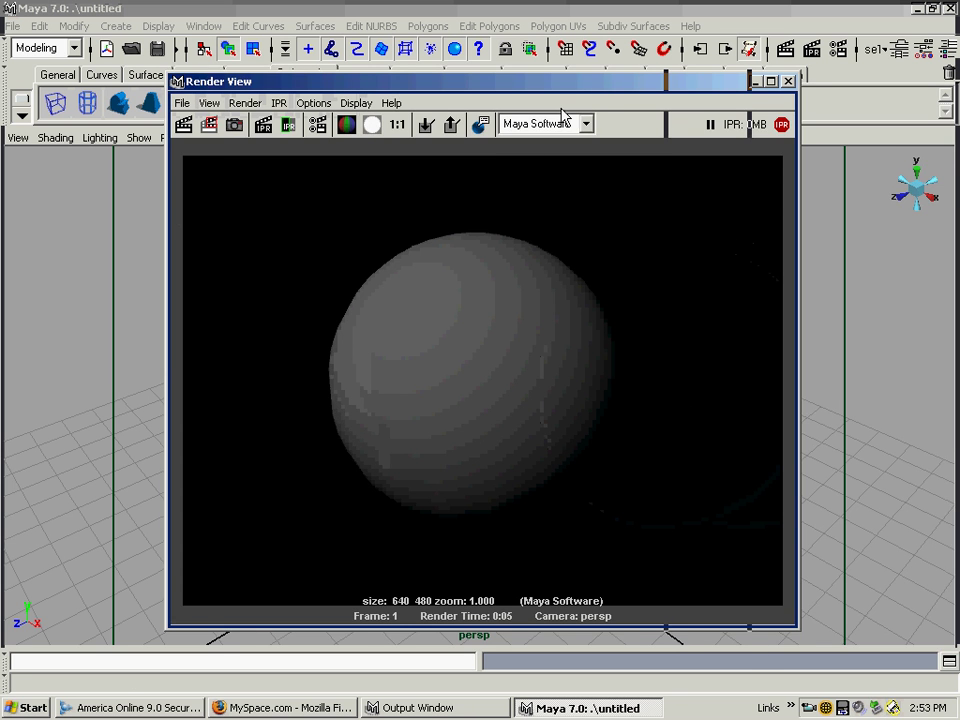
pyautogui.moveTo(214, 86); pyautogui.dragTo(823, 126)
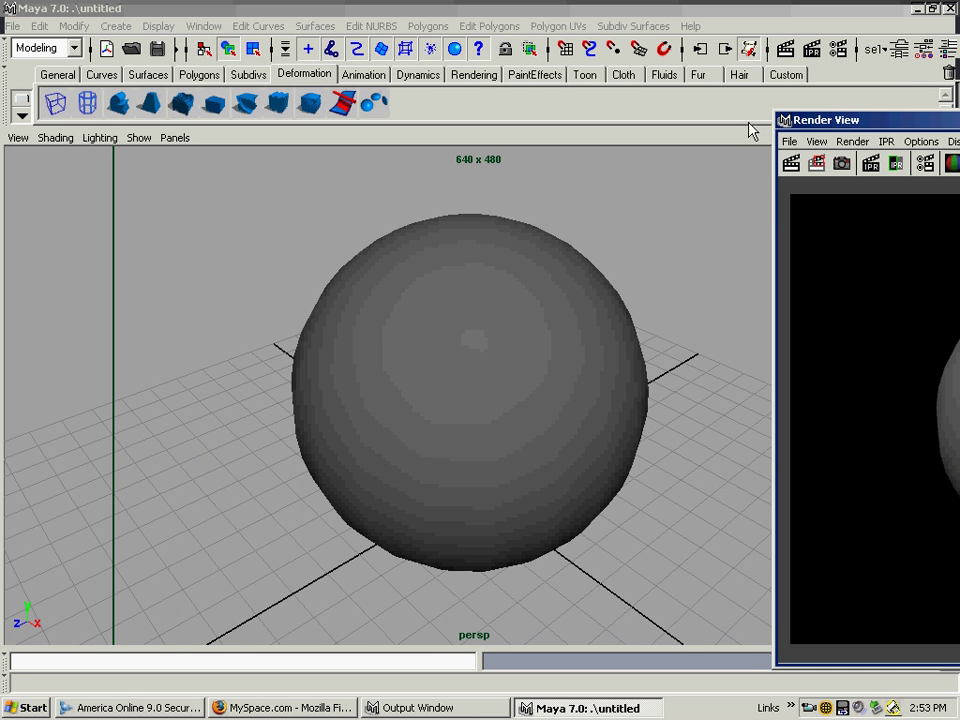
pyautogui.click(785, 48)
pyautogui.click(820, 170)
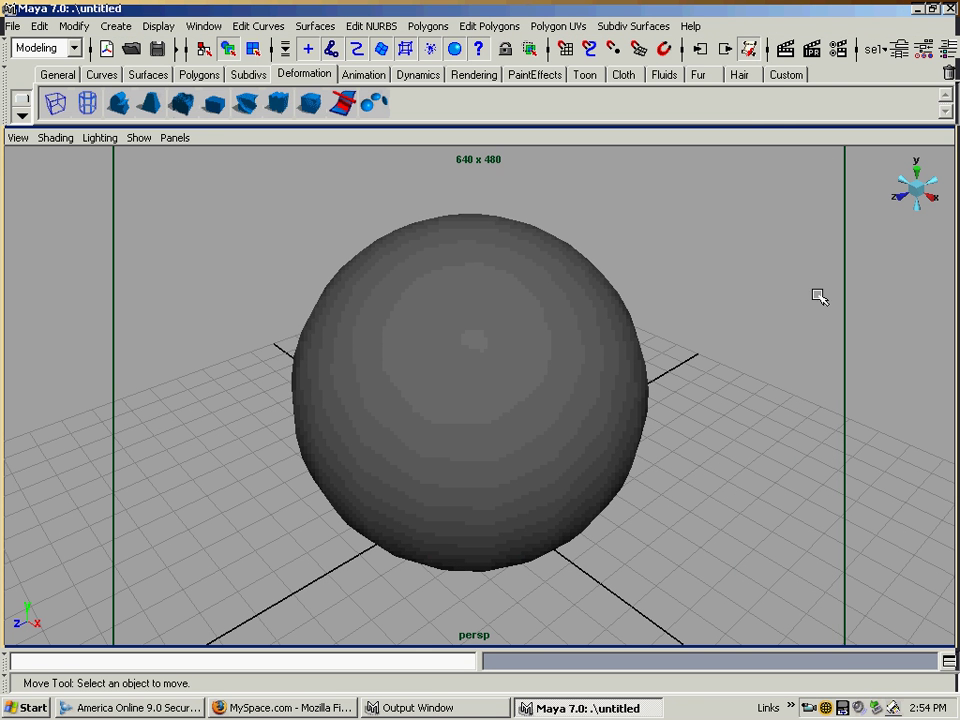
# Hide the Resolution Gate, dolly the camera away, then turn the Resolution Gate back on
pyautogui.click(20, 139)
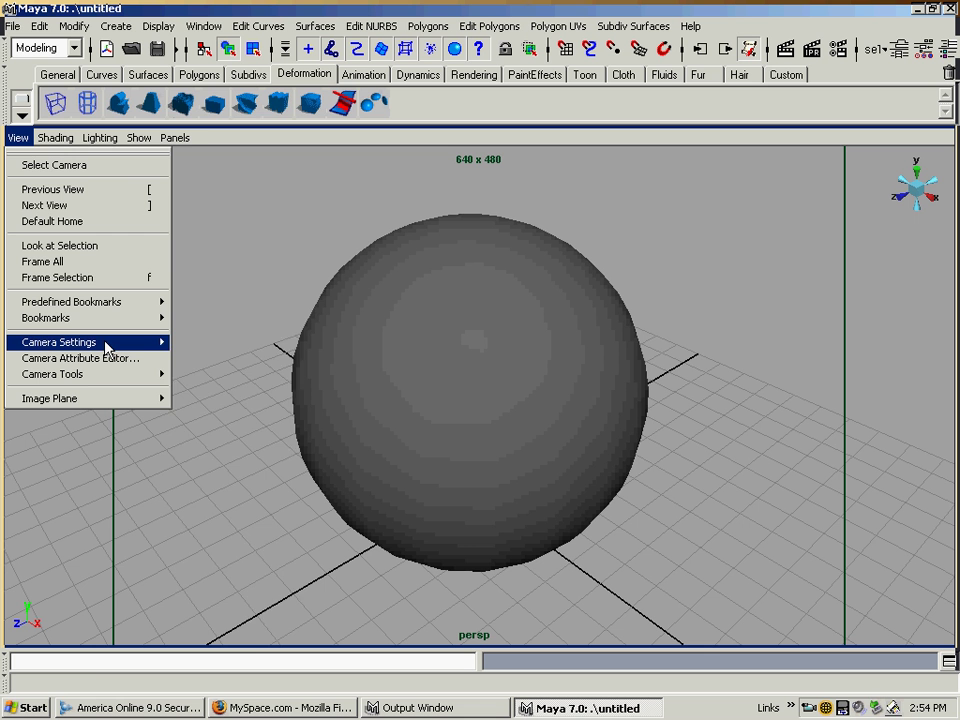
pyautogui.moveTo(105, 347)
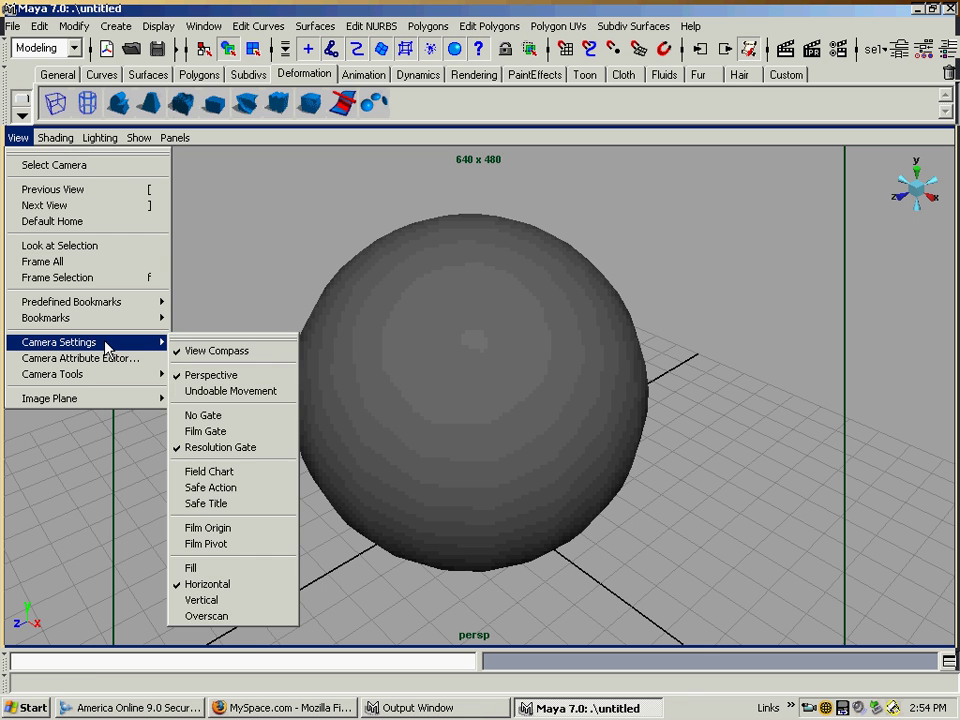
pyautogui.click(205, 415)
pyautogui.keyDown('alt'); pyautogui.moveTo(285, 391); pyautogui.dragTo(469, 326, button='right'); pyautogui.keyUp('alt')
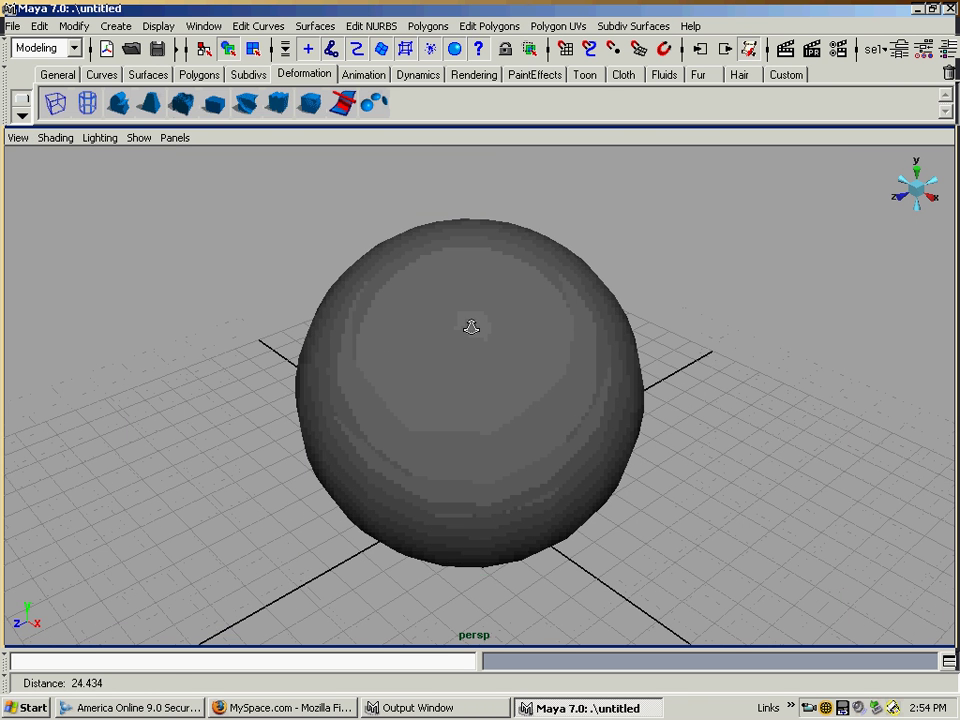
pyautogui.keyDown('alt'); pyautogui.moveTo(469, 326); pyautogui.dragTo(420, 289, button='middle'); pyautogui.keyUp('alt')
pyautogui.click(22, 138)
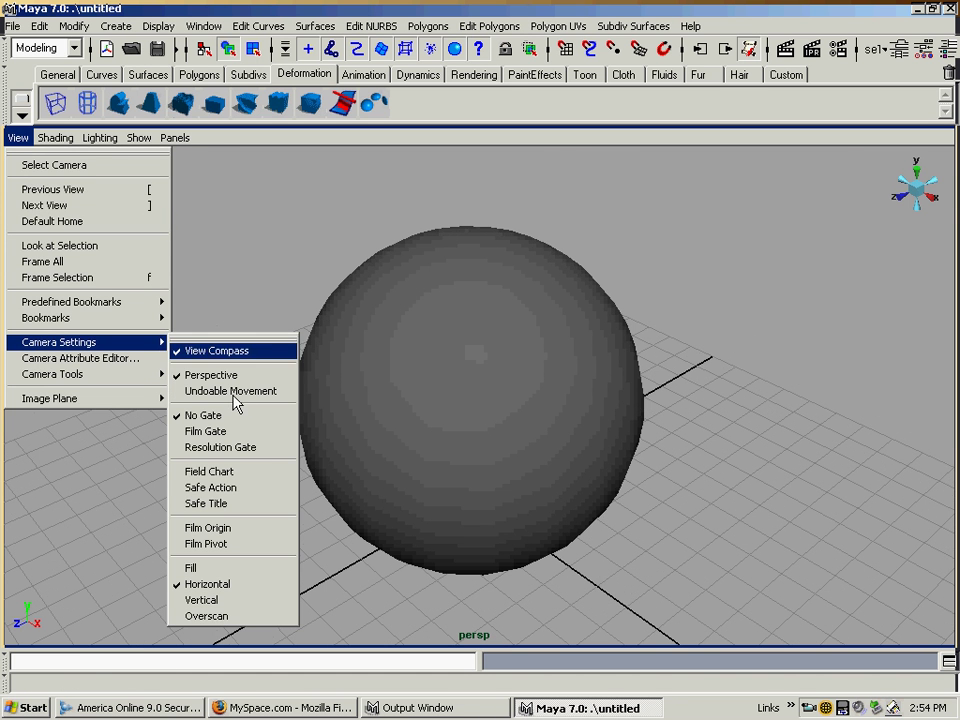
pyautogui.click(238, 449)
# Dolly and track the camera to centre the sphere in the gate, then test-render and close it
pyautogui.keyDown('alt'); pyautogui.moveTo(456, 409); pyautogui.dragTo(473, 440, button='right'); pyautogui.keyUp('alt')
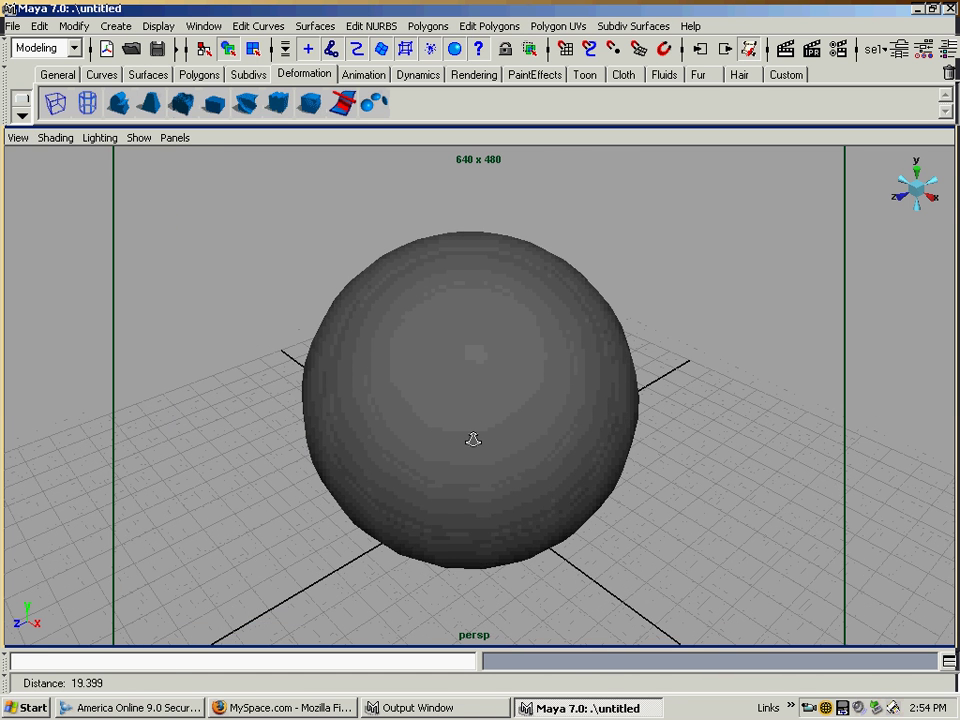
pyautogui.keyDown('alt'); pyautogui.moveTo(473, 440); pyautogui.dragTo(245, 410, button='middle'); pyautogui.keyUp('alt')
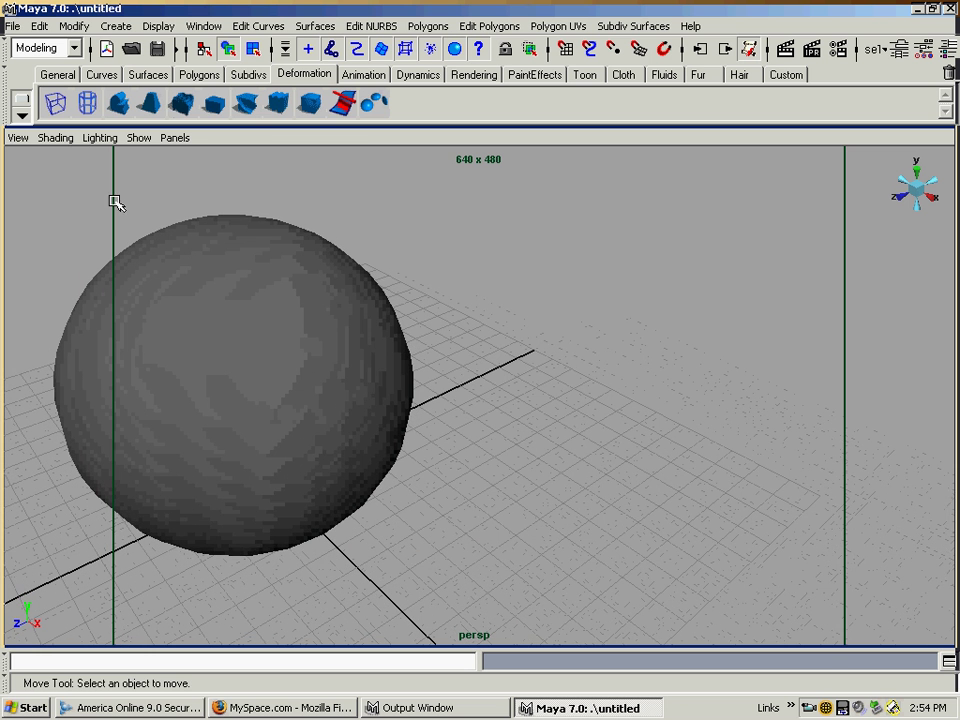
pyautogui.click(786, 50)
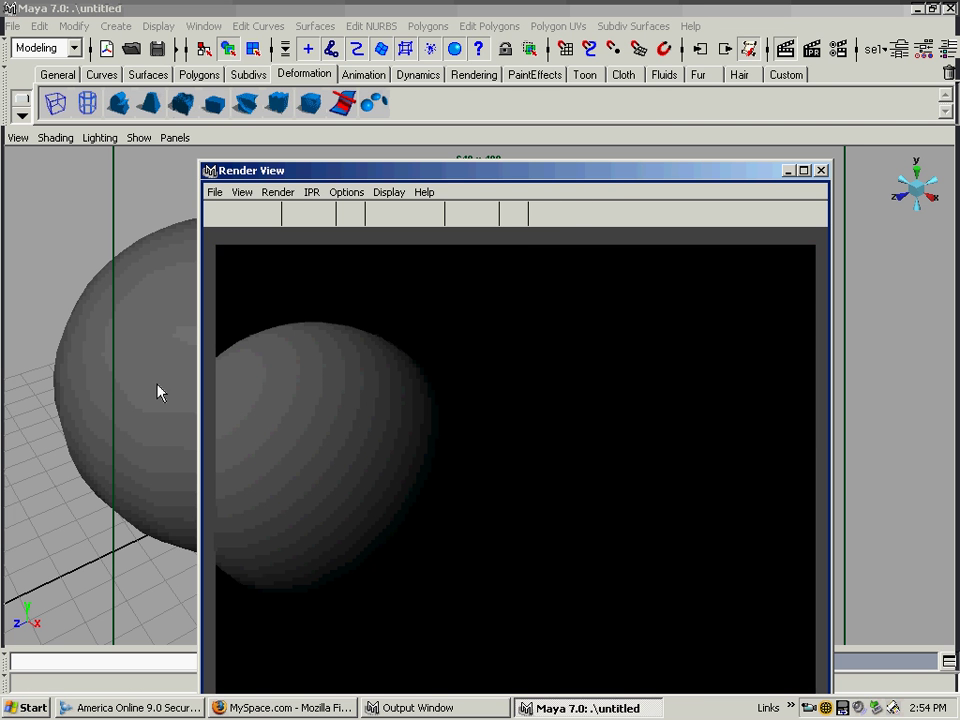
pyautogui.click(820, 170)
pyautogui.keyDown('alt'); pyautogui.moveTo(471, 289); pyautogui.dragTo(606, 288, button='middle'); pyautogui.keyUp('alt')
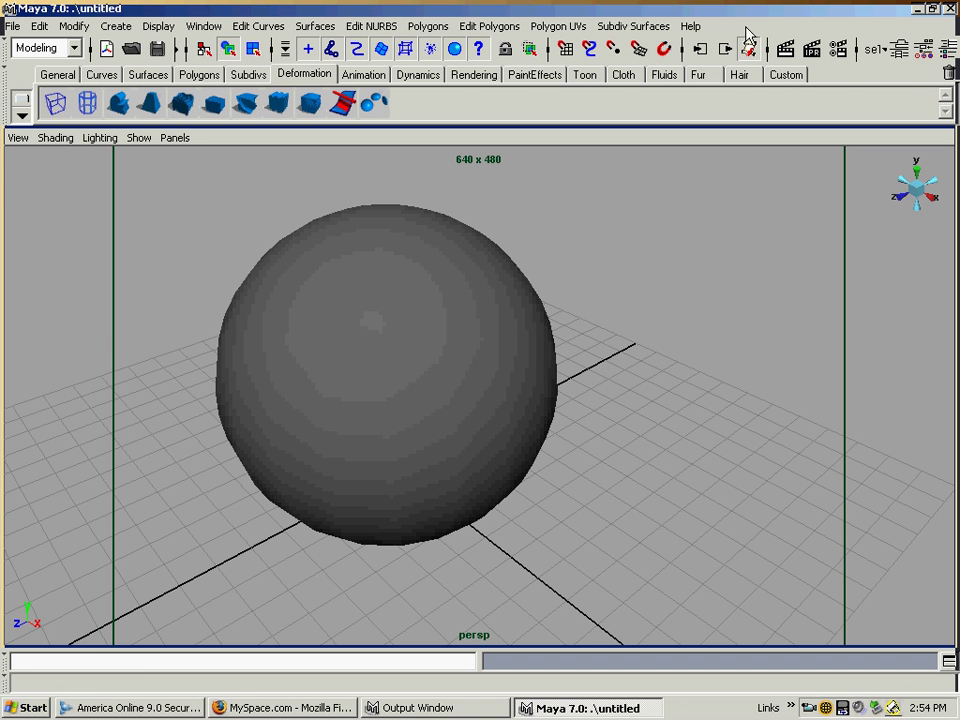
# Open Render Settings beside the viewport and reselect Maya Software as the renderer
pyautogui.click(840, 55)
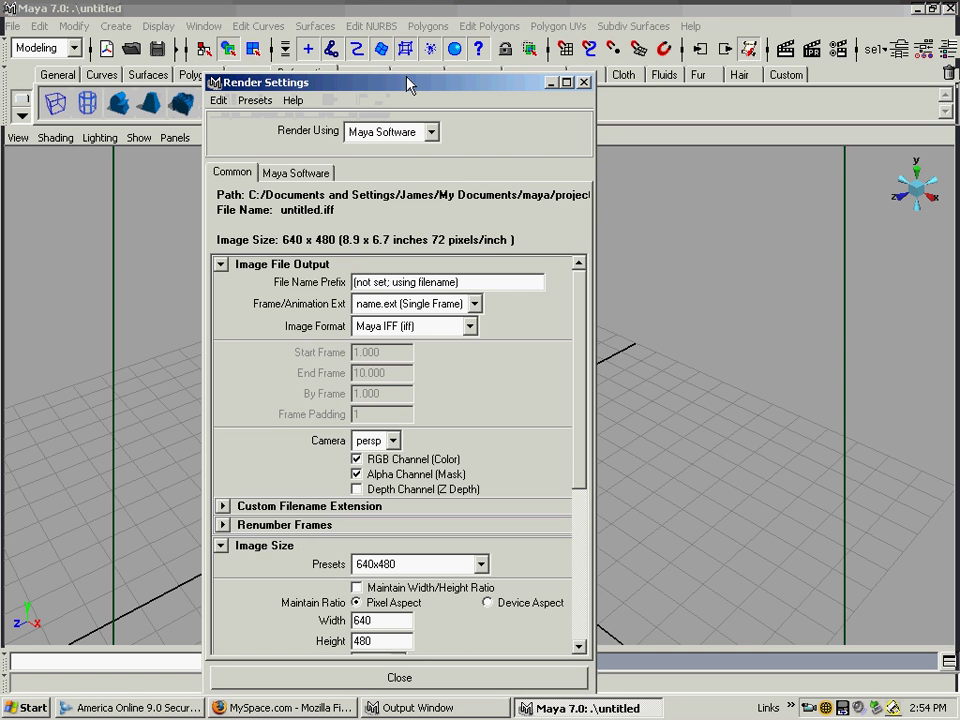
pyautogui.moveTo(424, 85); pyautogui.dragTo(746, 32)
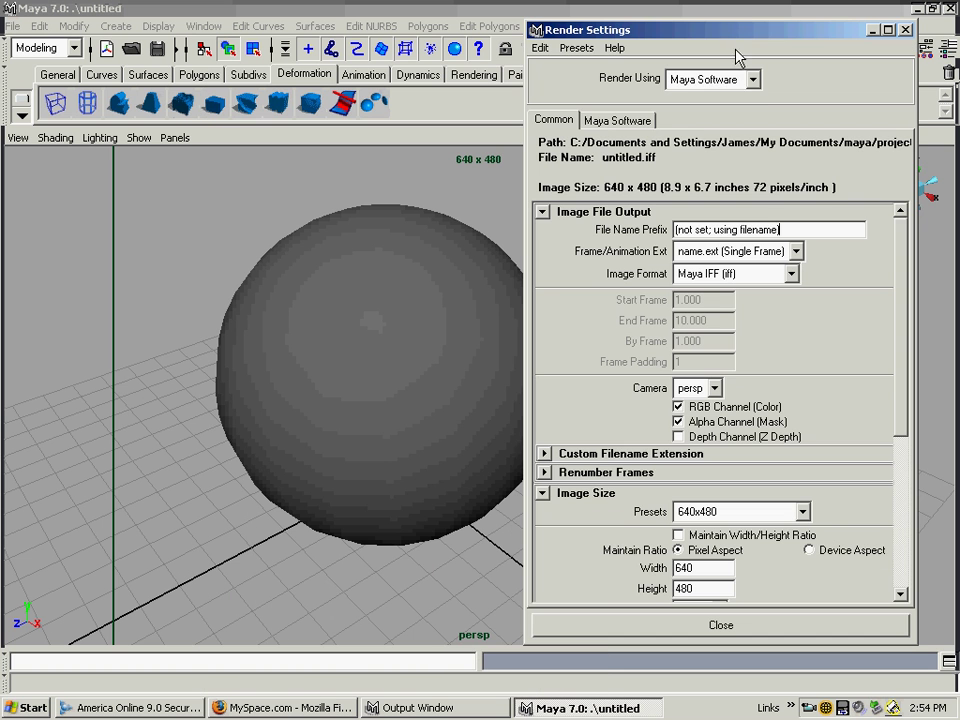
pyautogui.click(760, 82)
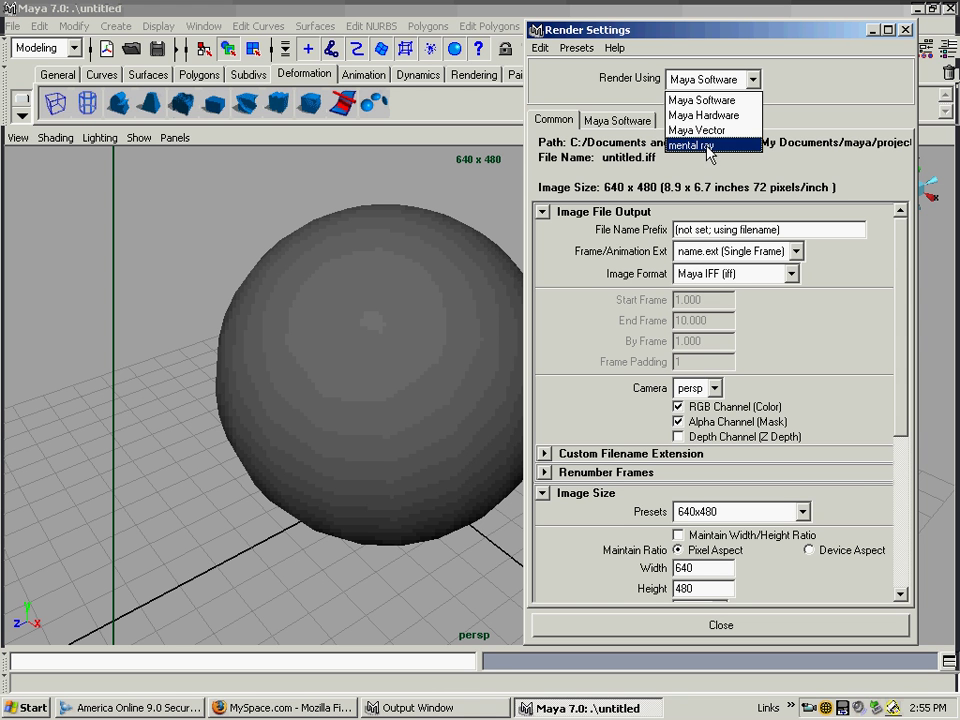
pyautogui.click(698, 102)
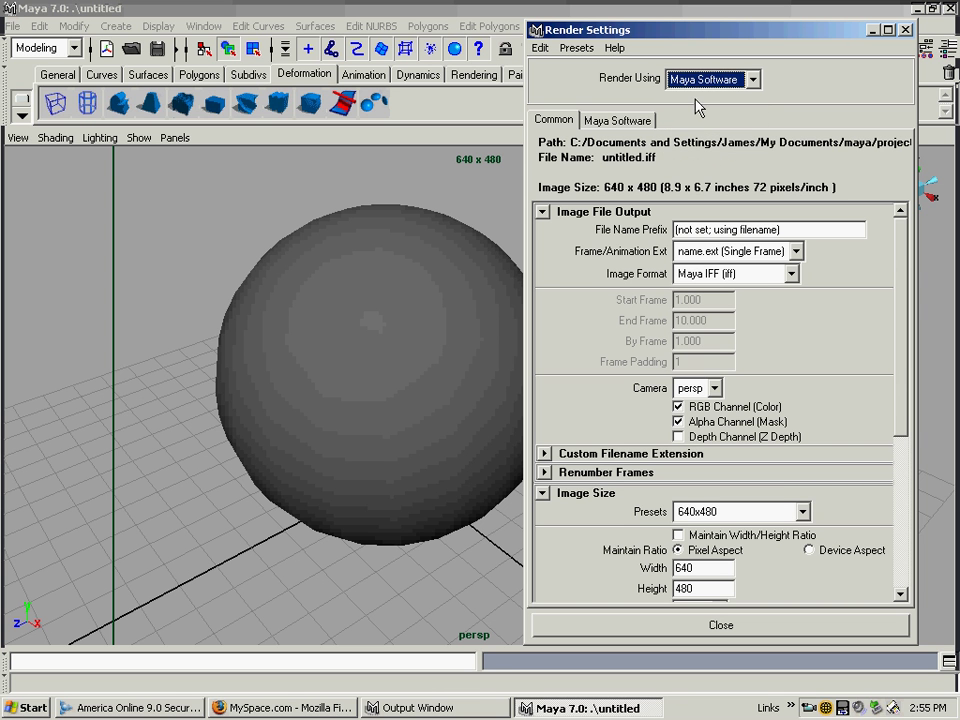
pyautogui.click(795, 252)
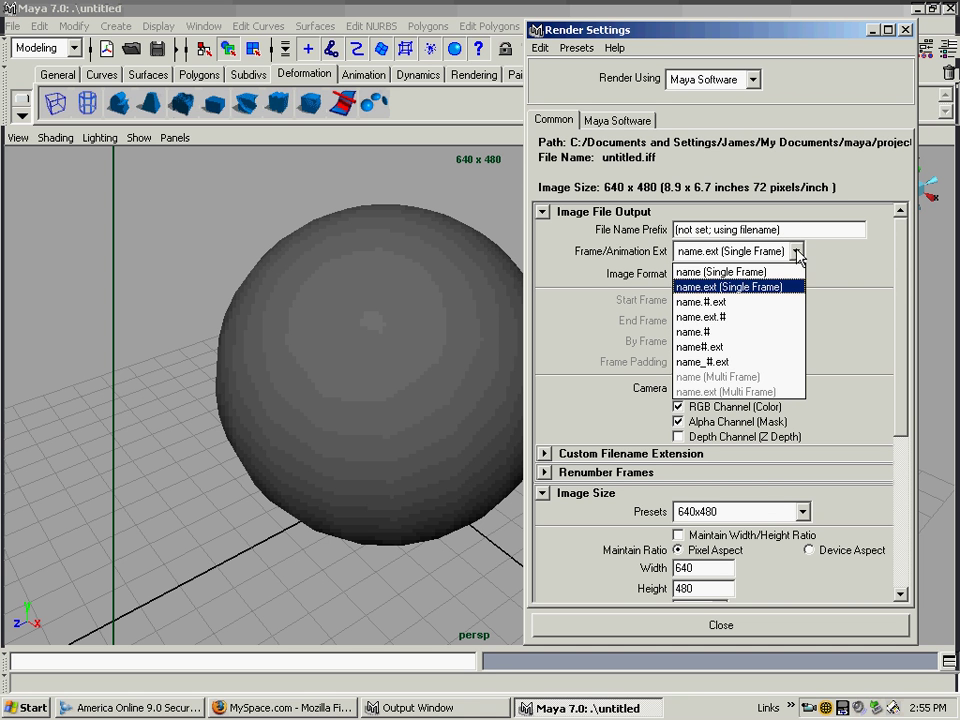
# Keep name.ext (Single Frame), set Image Format to JPEG (jpg), keep persp camera and Alpha Channel on
pyautogui.click(716, 287)
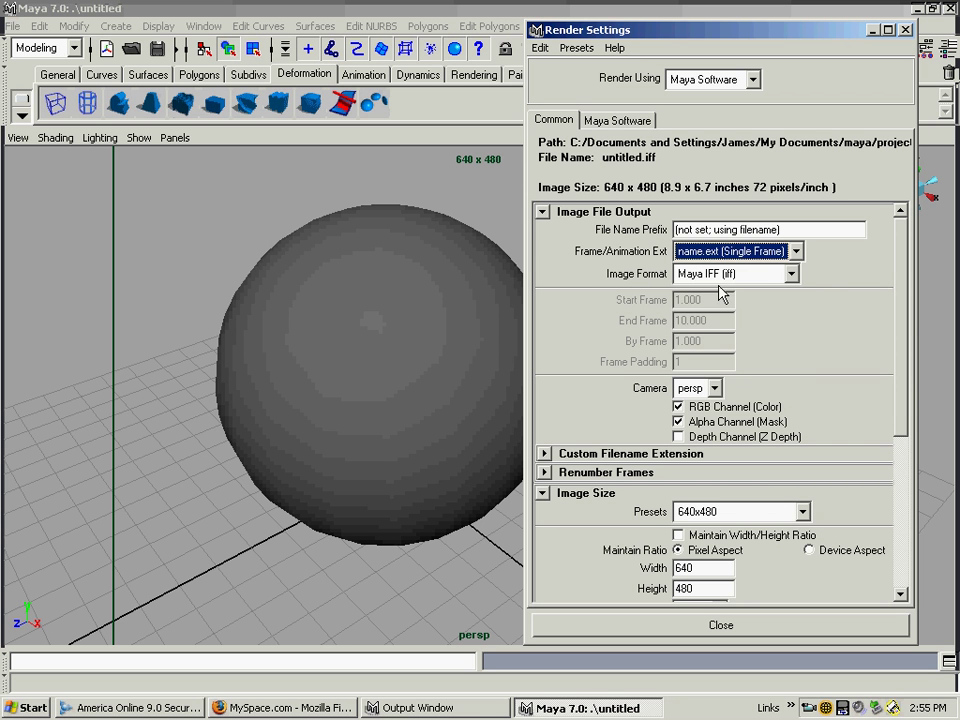
pyautogui.click(792, 275)
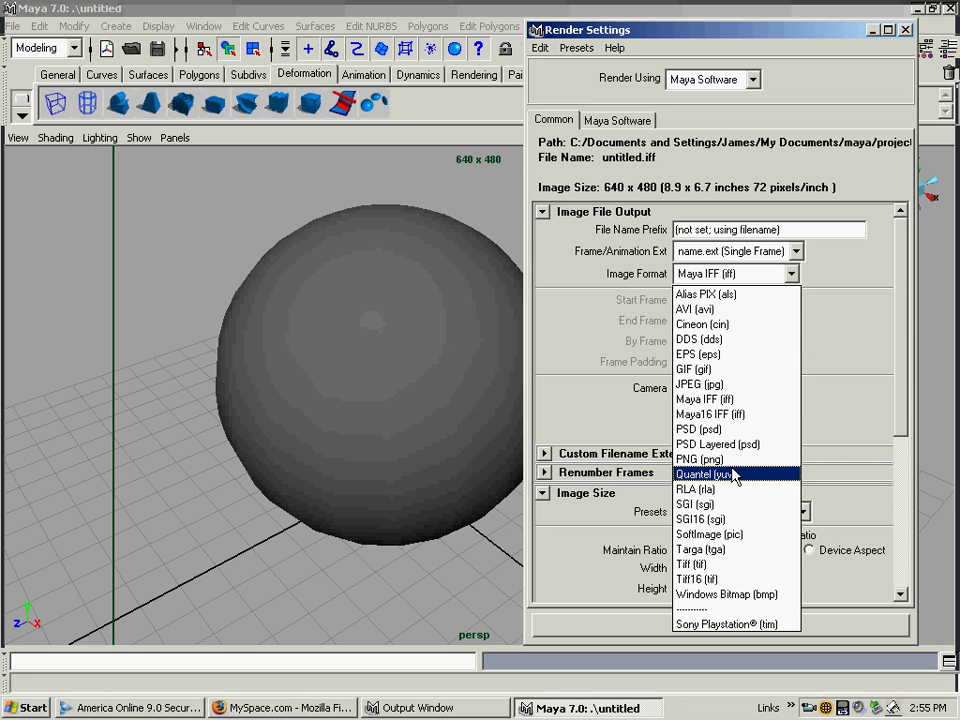
pyautogui.click(708, 388)
pyautogui.click(716, 389)
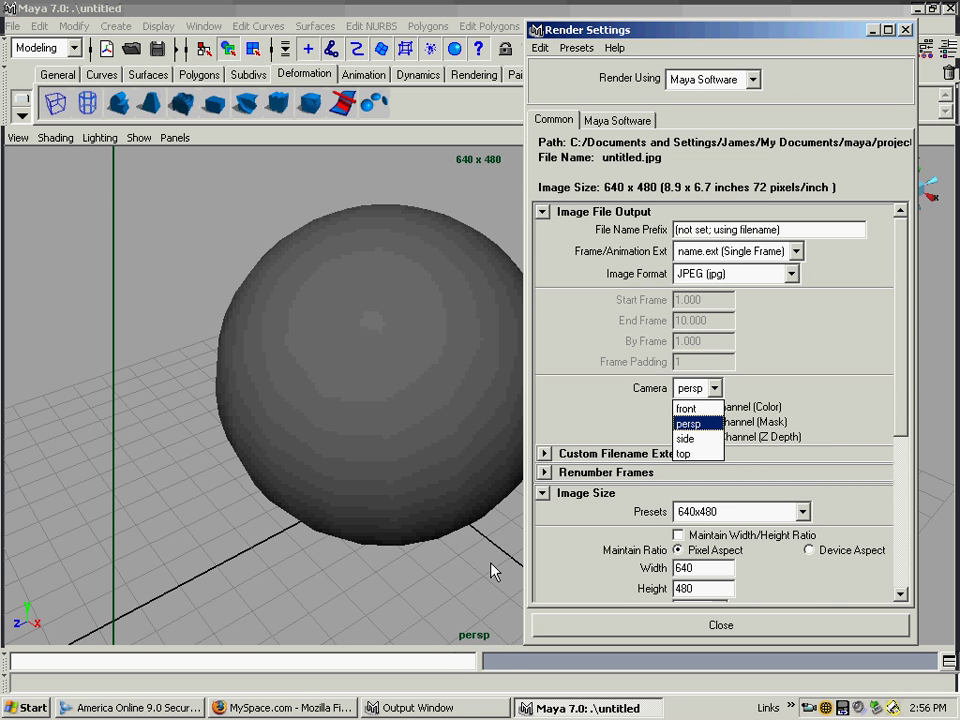
pyautogui.click(689, 425)
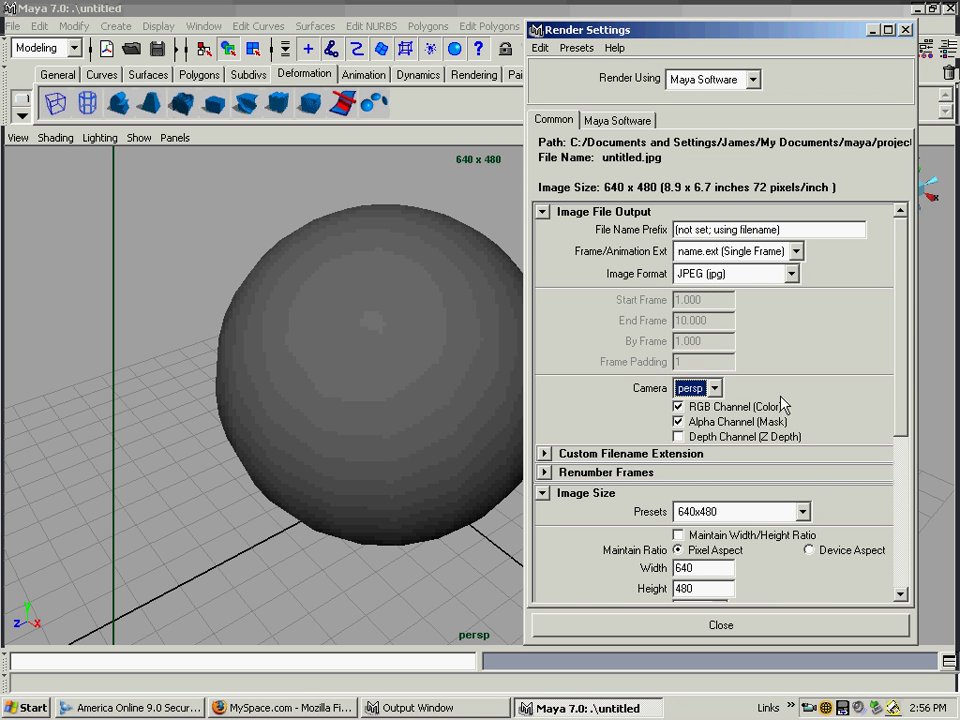
pyautogui.click(679, 422)
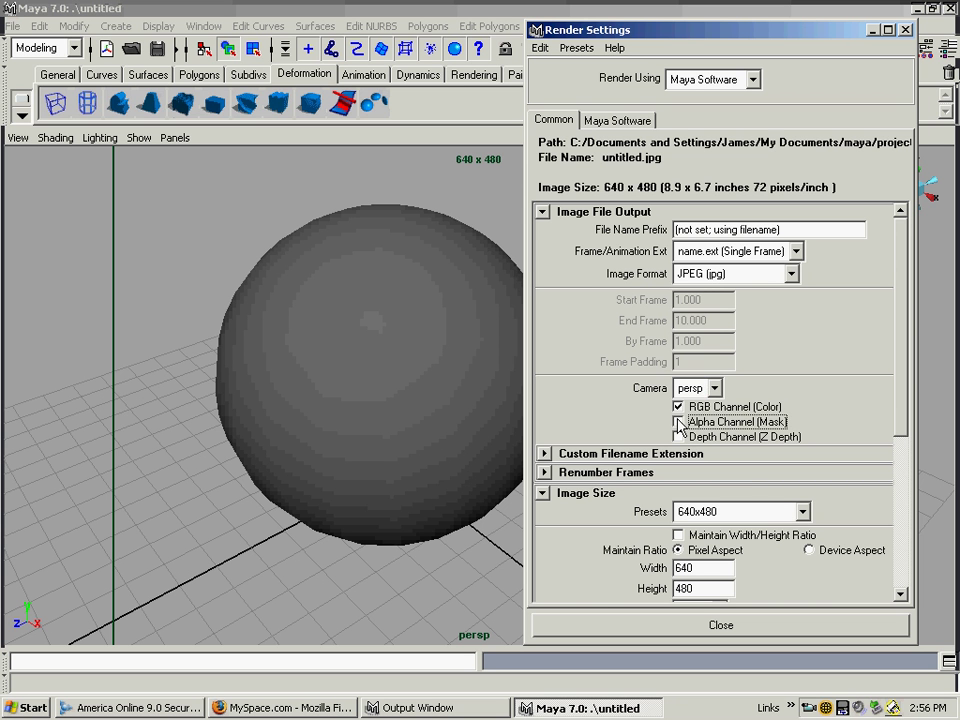
pyautogui.click(679, 422)
# Try the Full 1024 image size preset, then revert to 640x480 and select the 72 resolution value
pyautogui.moveTo(896, 407); pyautogui.dragTo(896, 519)
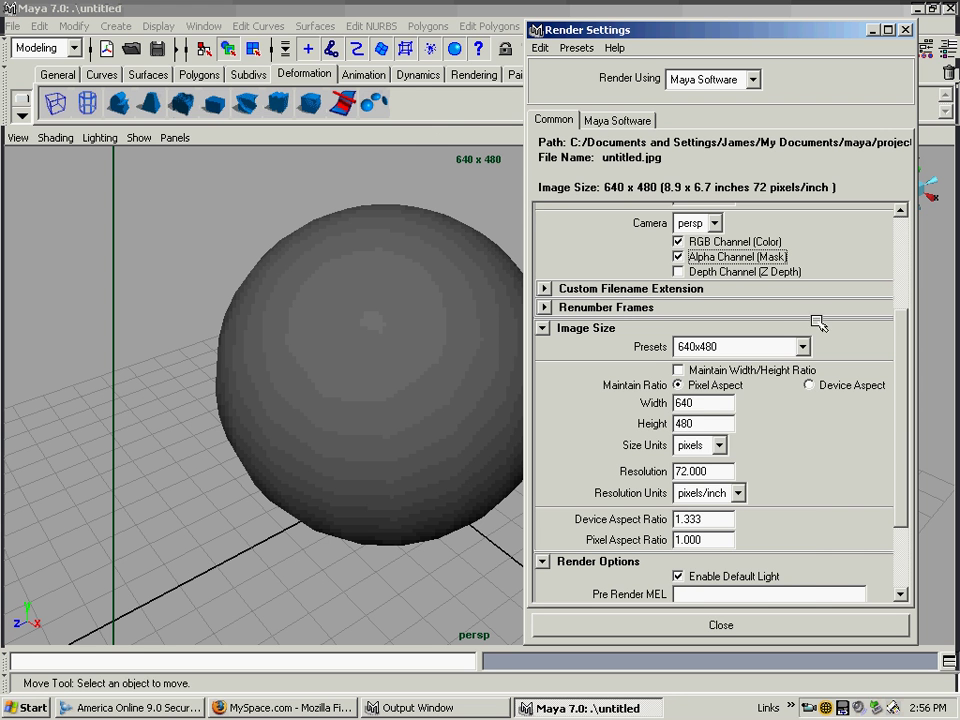
pyautogui.click(802, 350)
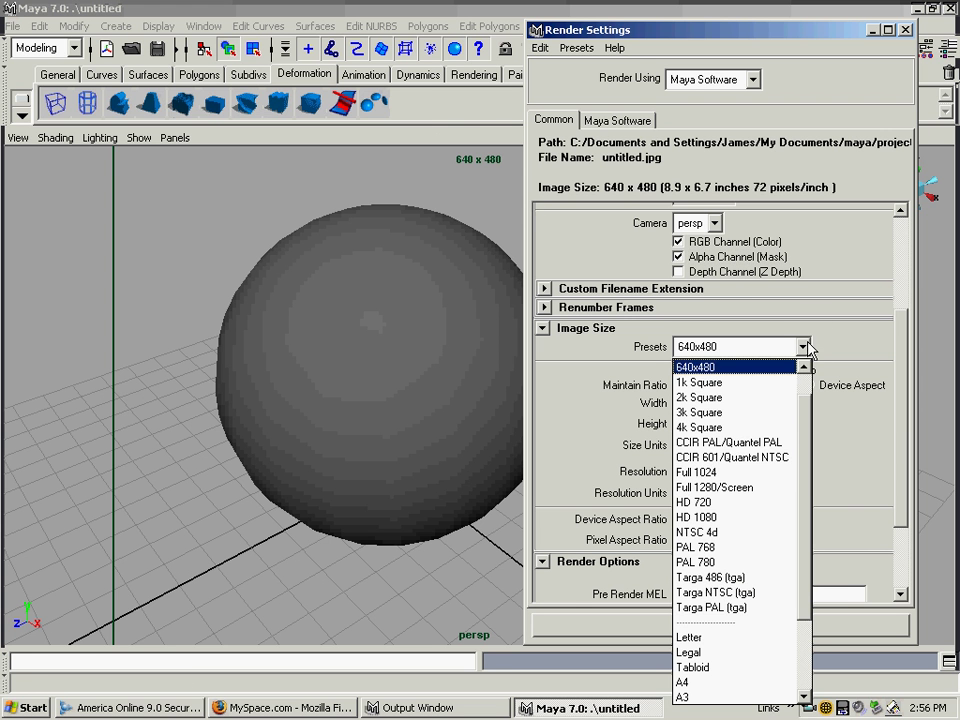
pyautogui.click(735, 474)
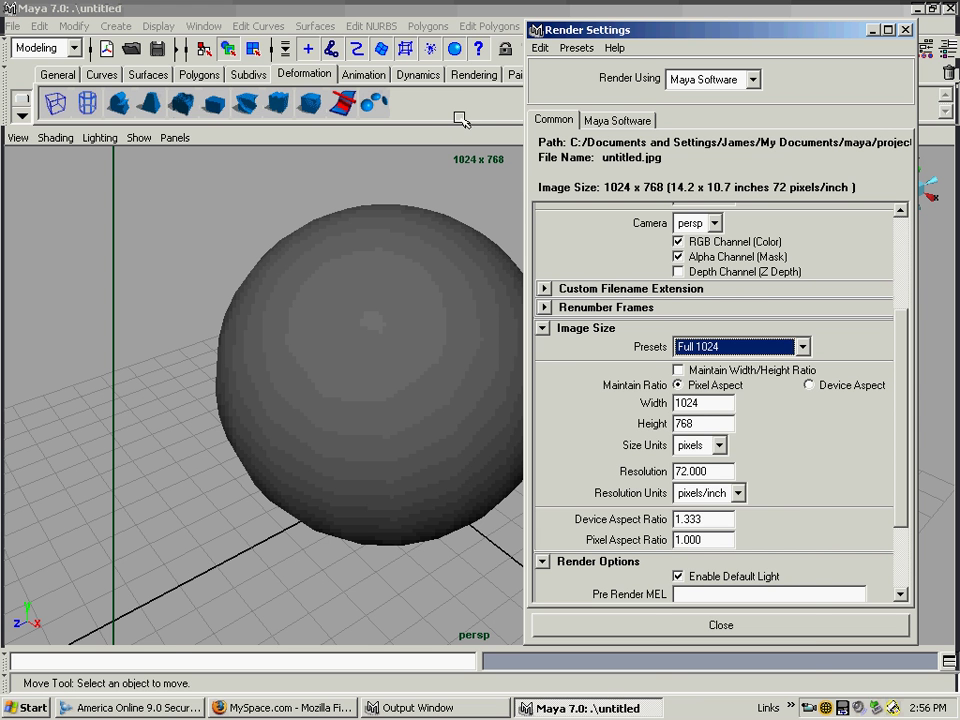
pyautogui.click(800, 347)
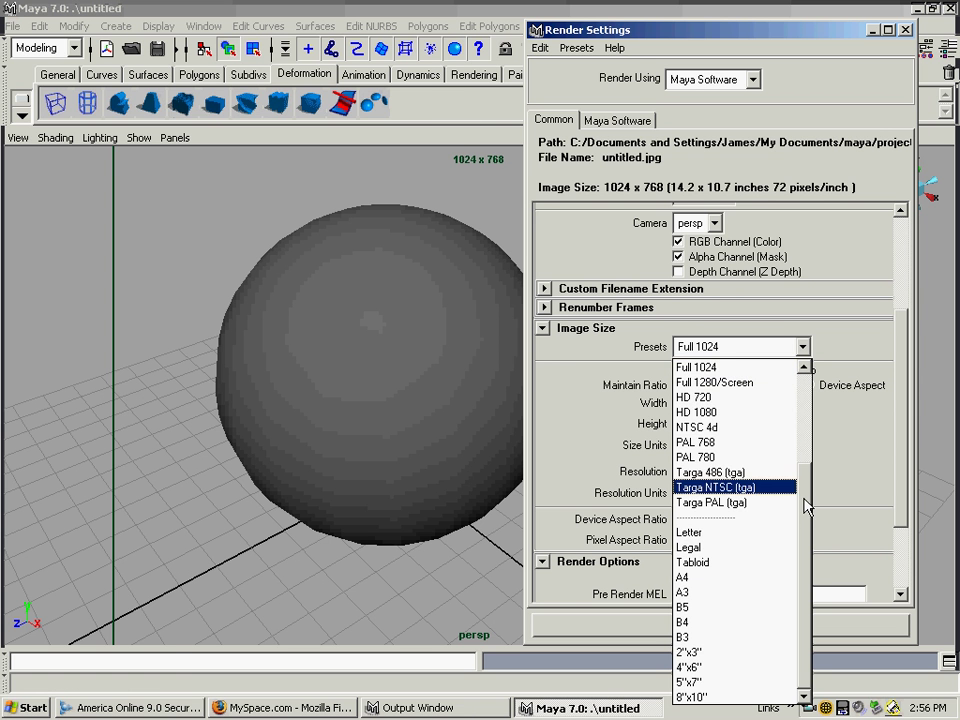
pyautogui.moveTo(810, 494); pyautogui.dragTo(808, 362)
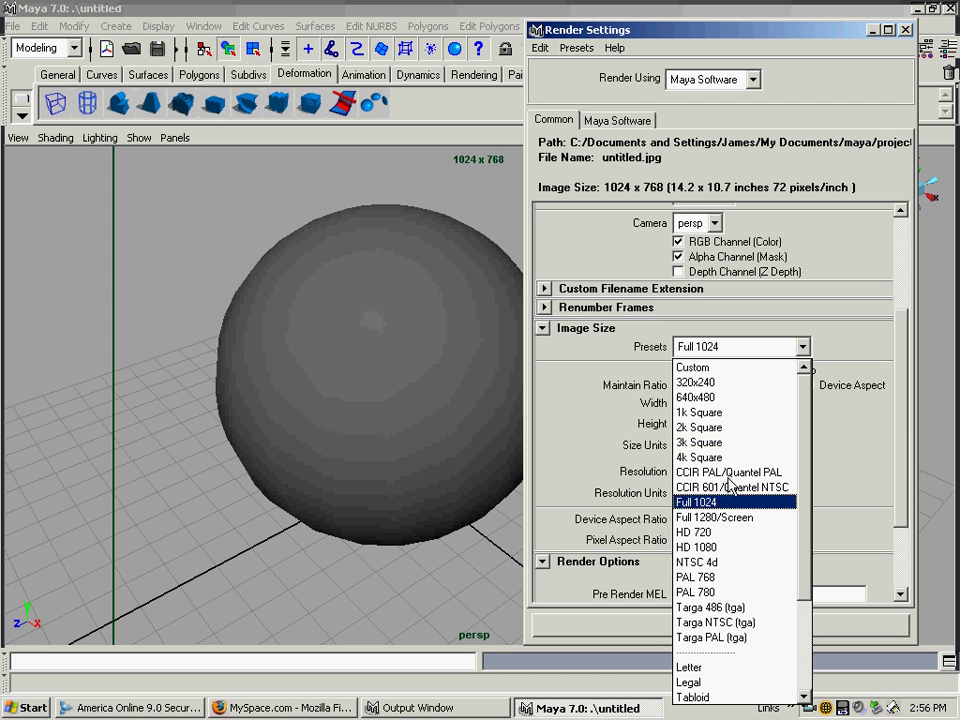
pyautogui.click(705, 397)
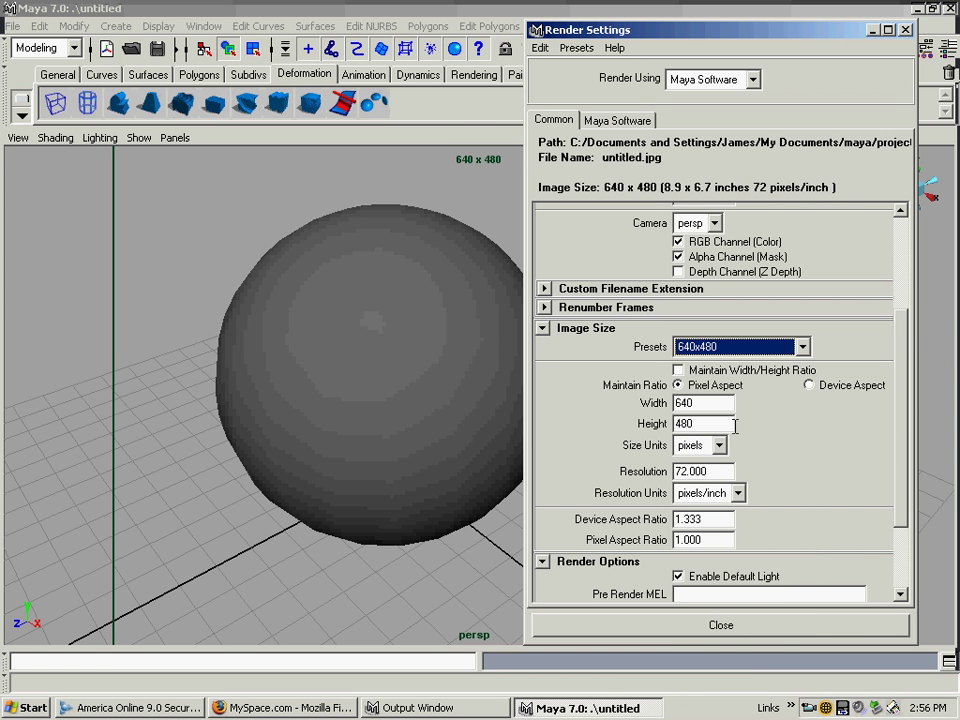
pyautogui.moveTo(718, 473); pyautogui.dragTo(684, 476)
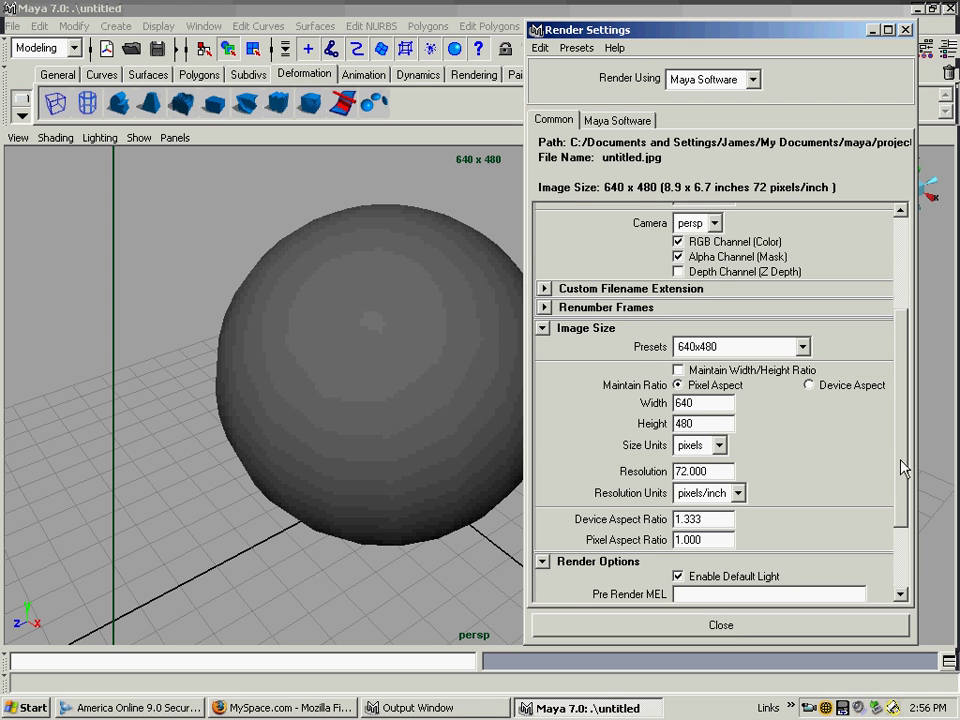
# Toggle Enable Default Light off and back on, returning to the top of the Common settings
pyautogui.scroll(-1, 903, 488)
pyautogui.scroll(-2, 903, 488)
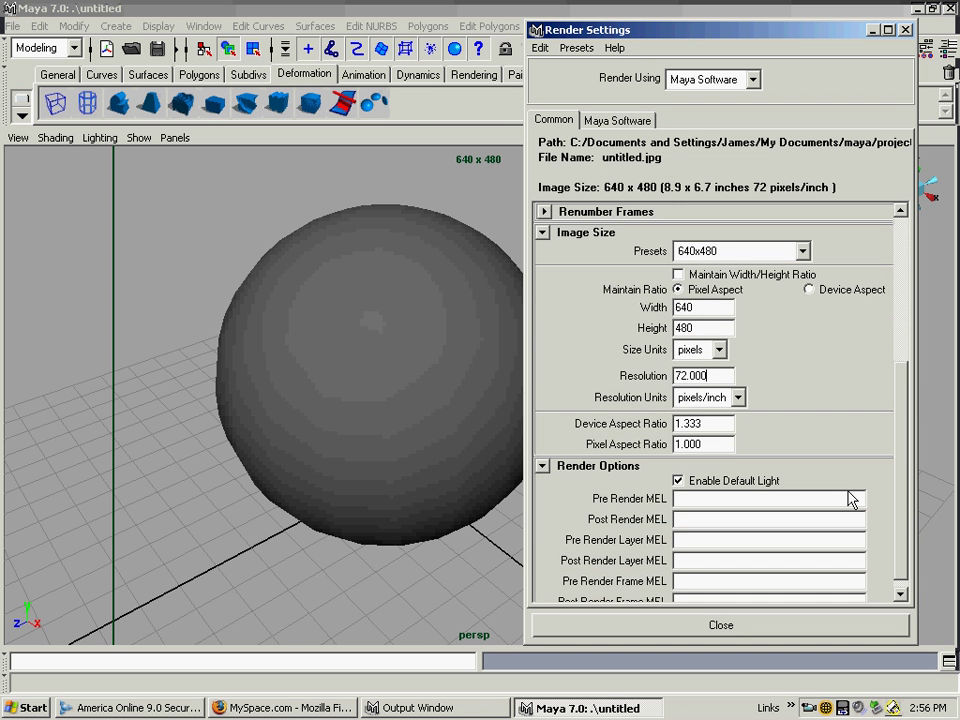
pyautogui.click(679, 481)
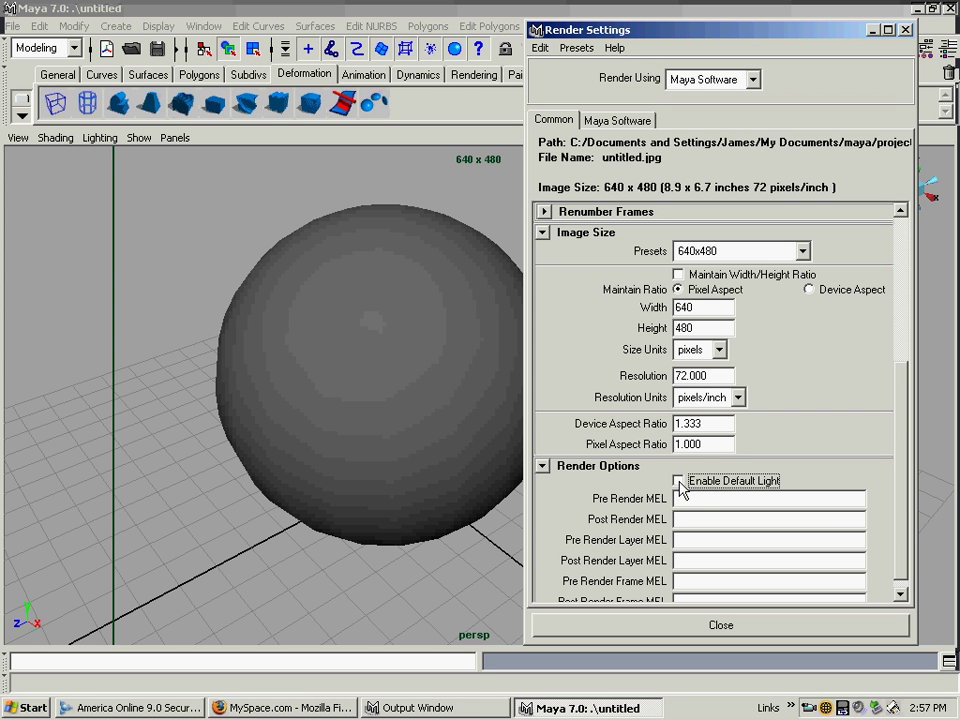
pyautogui.click(679, 481)
pyautogui.scroll(2, 896, 510)
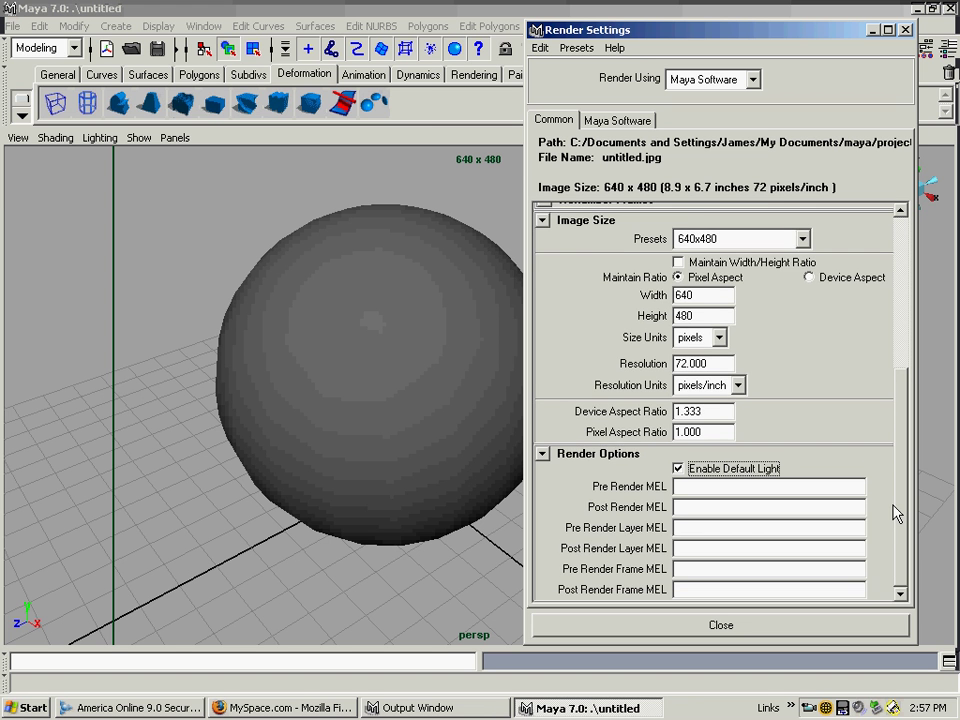
pyautogui.scroll(1, 899, 458)
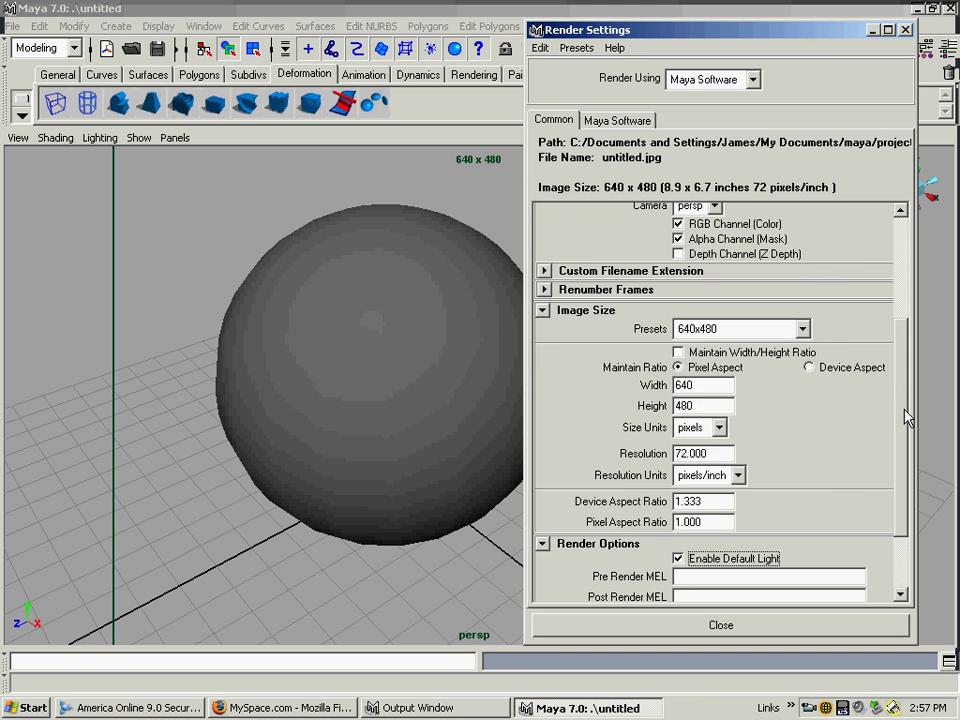
pyautogui.scroll(5, 899, 336)
pyautogui.scroll(1, 899, 336)
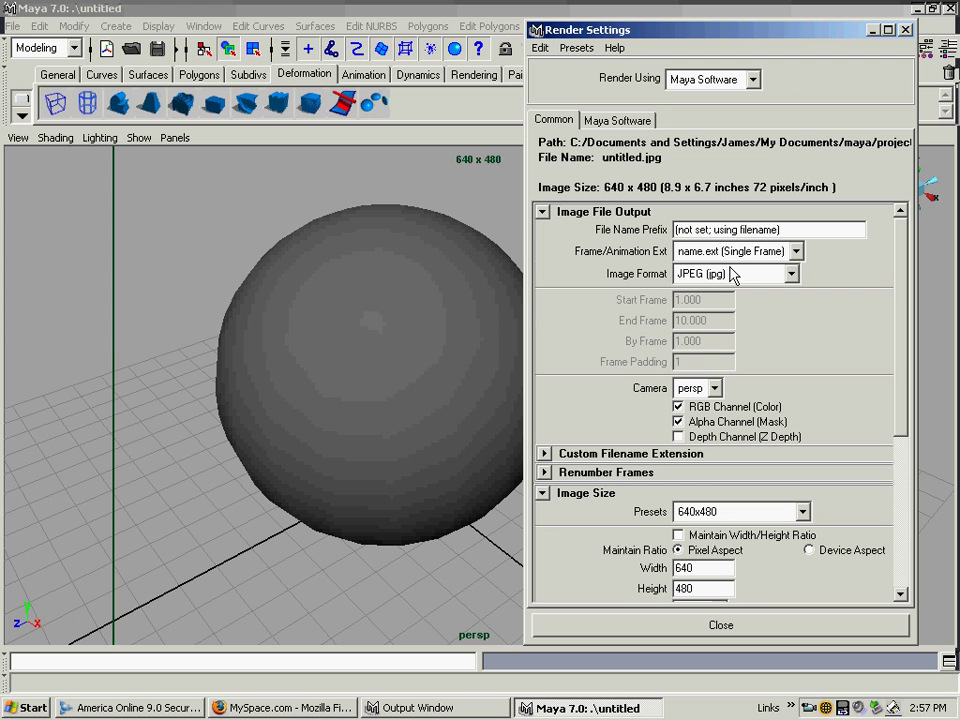
# Set Maya Software anti-aliasing to Production Quality with Highest Quality edges, then return to Common
pyautogui.click(618, 121)
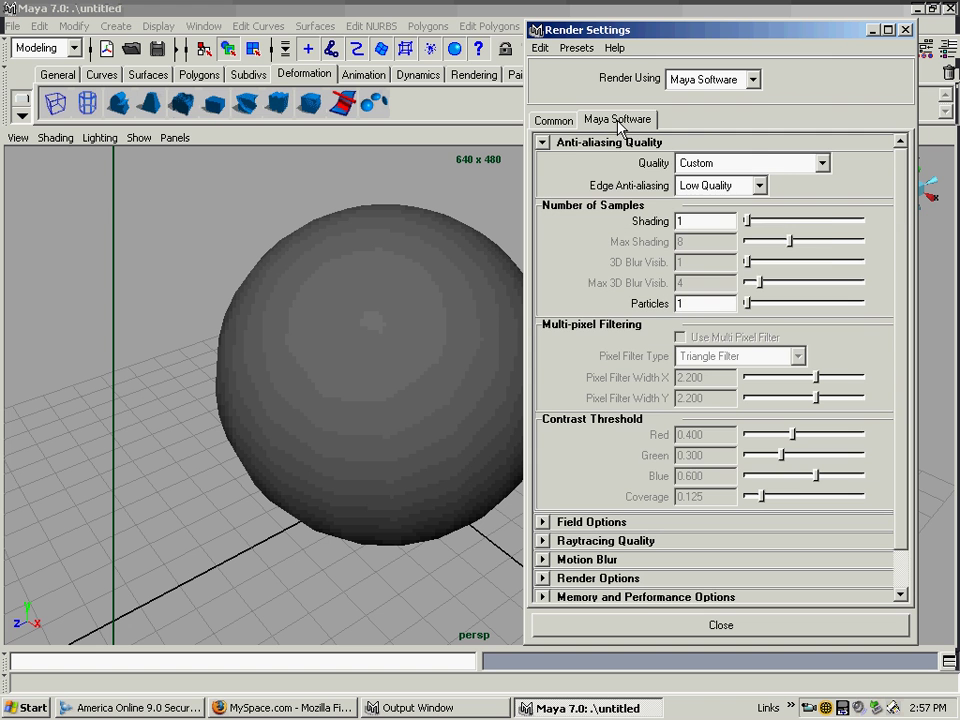
pyautogui.click(781, 165)
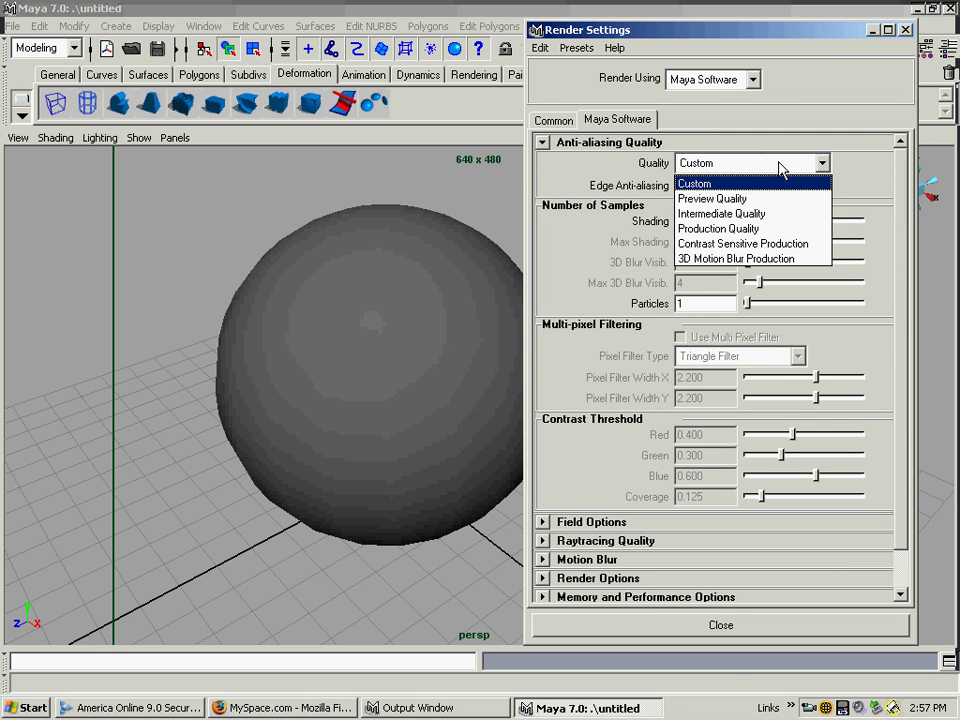
pyautogui.click(739, 230)
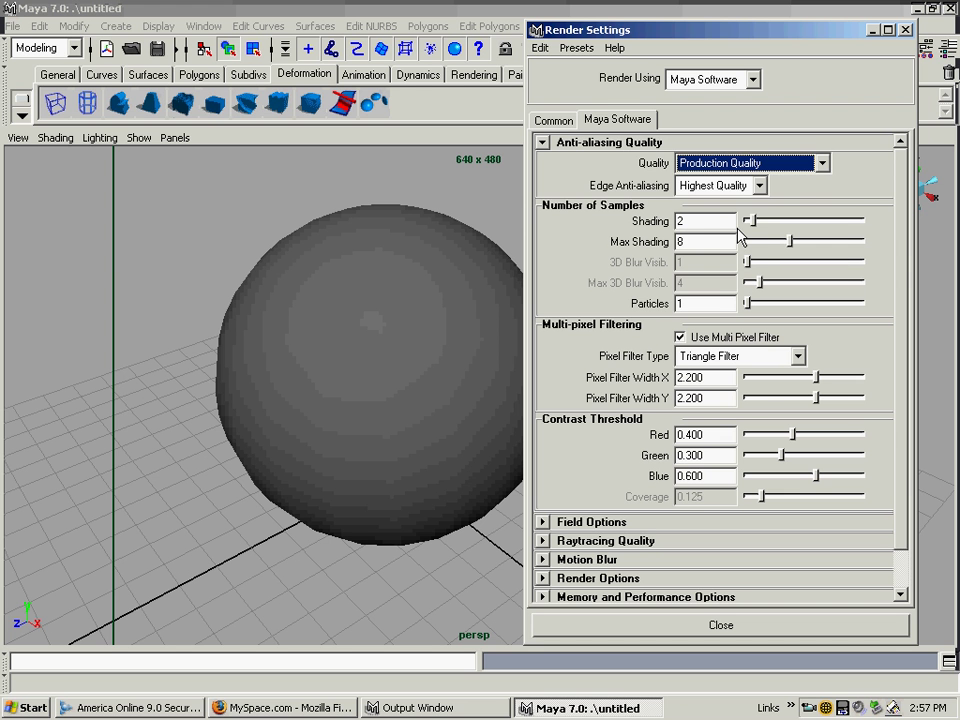
pyautogui.click(759, 186)
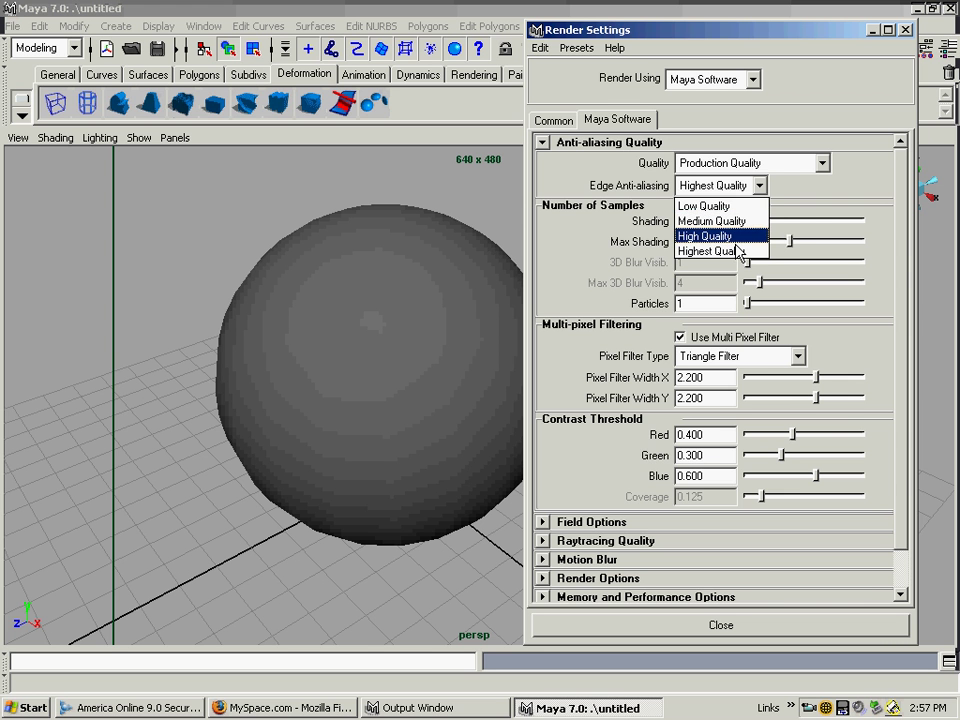
pyautogui.click(736, 240)
pyautogui.click(757, 186)
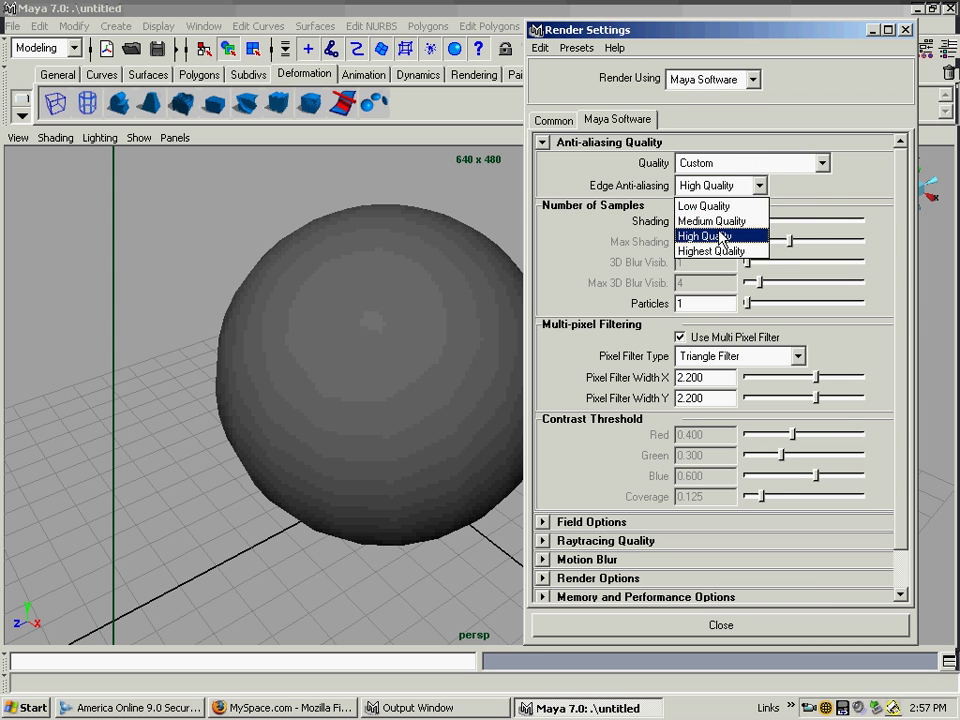
pyautogui.click(739, 251)
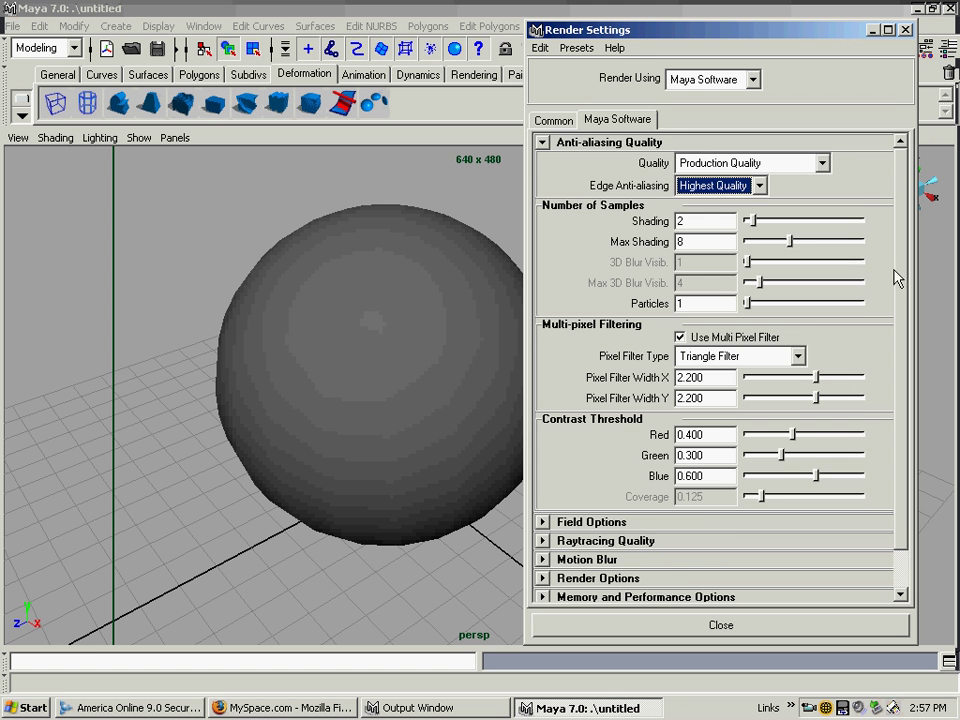
pyautogui.moveTo(905, 268); pyautogui.dragTo(896, 317)
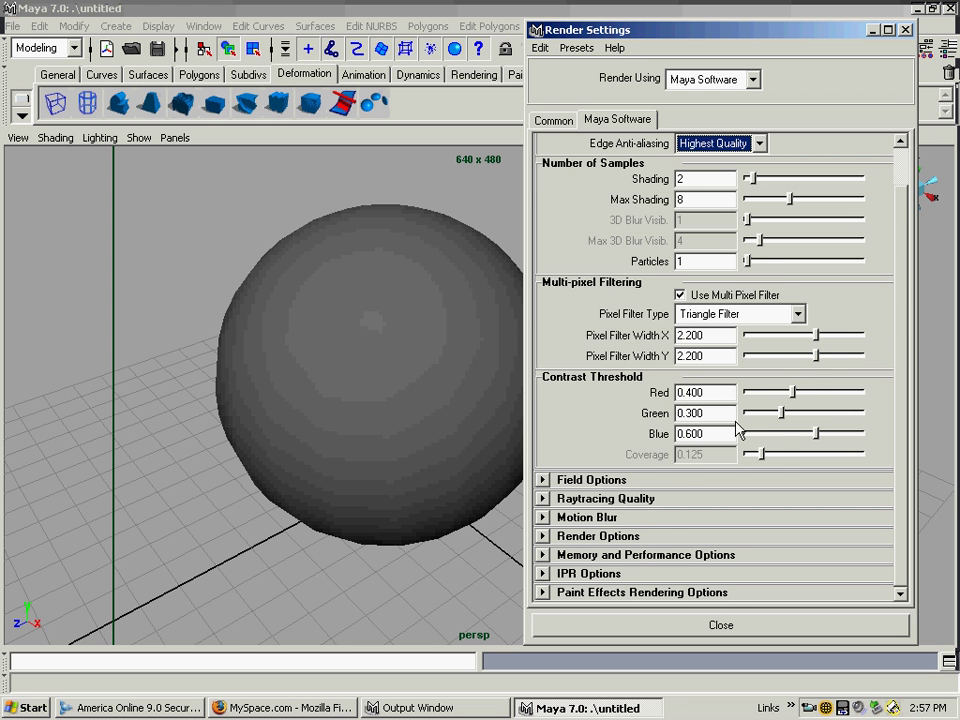
pyautogui.scroll(2, 906, 339)
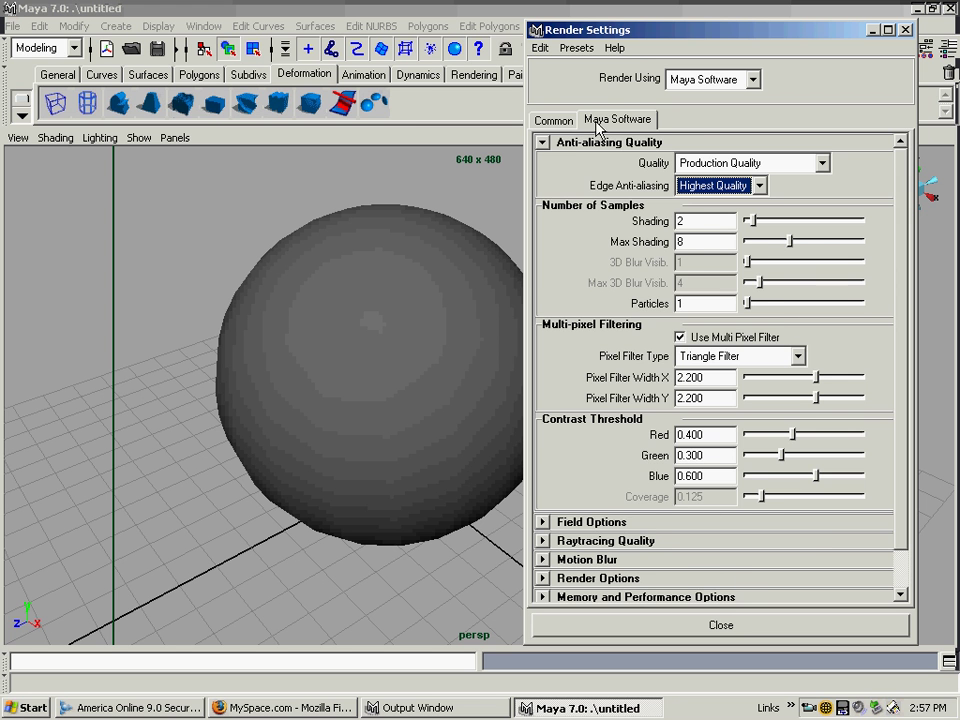
pyautogui.click(553, 120)
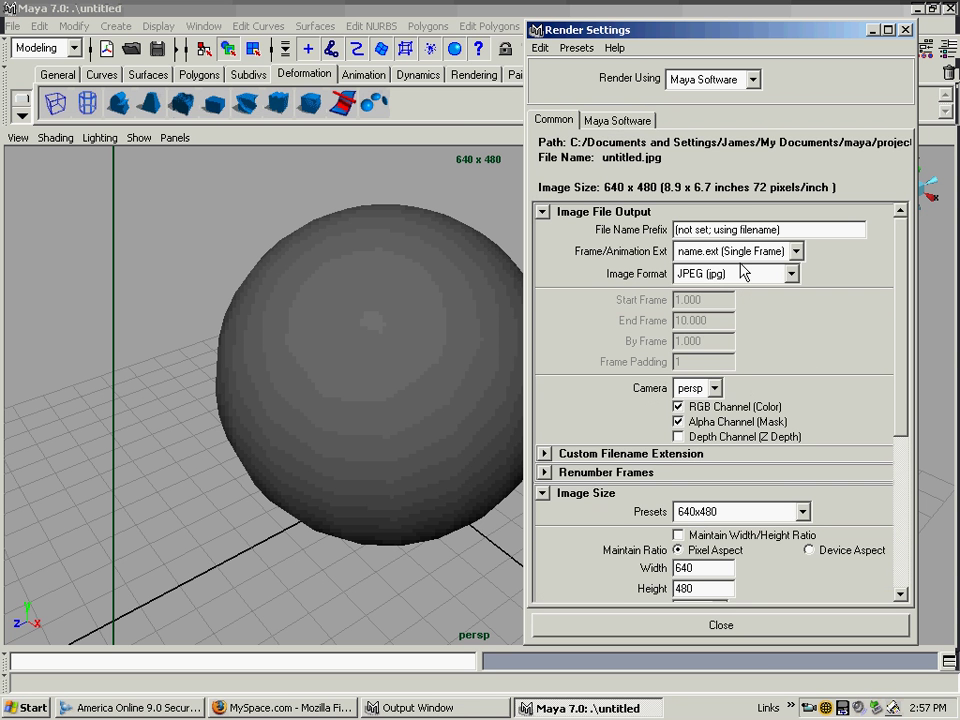
# Close Render Settings, render the current frame, and move the Render View into view
pyautogui.click(704, 626)
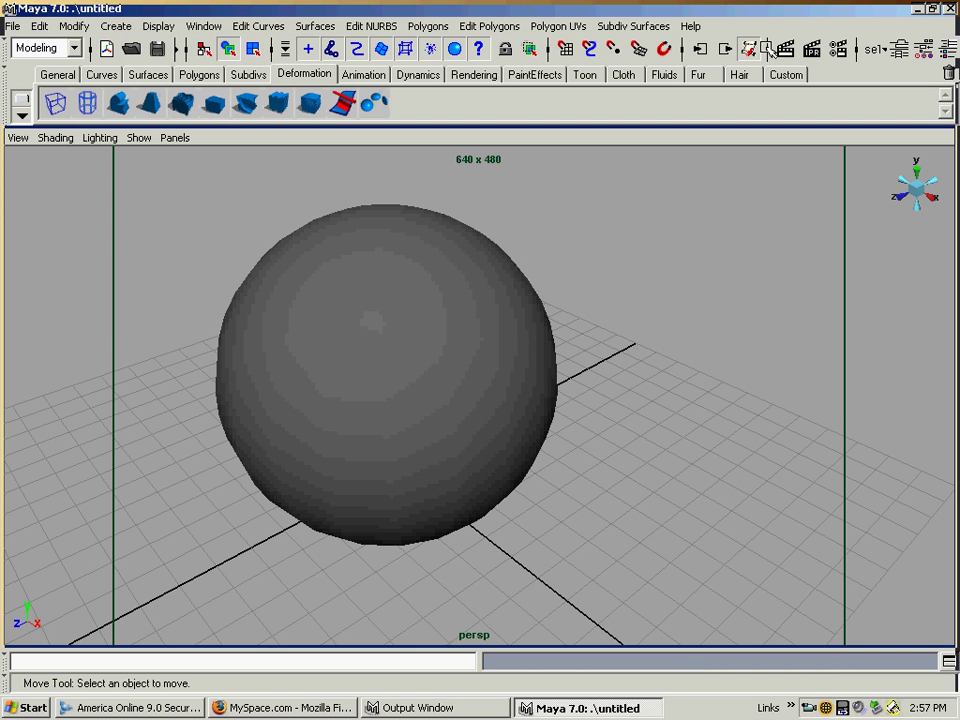
pyautogui.click(784, 50)
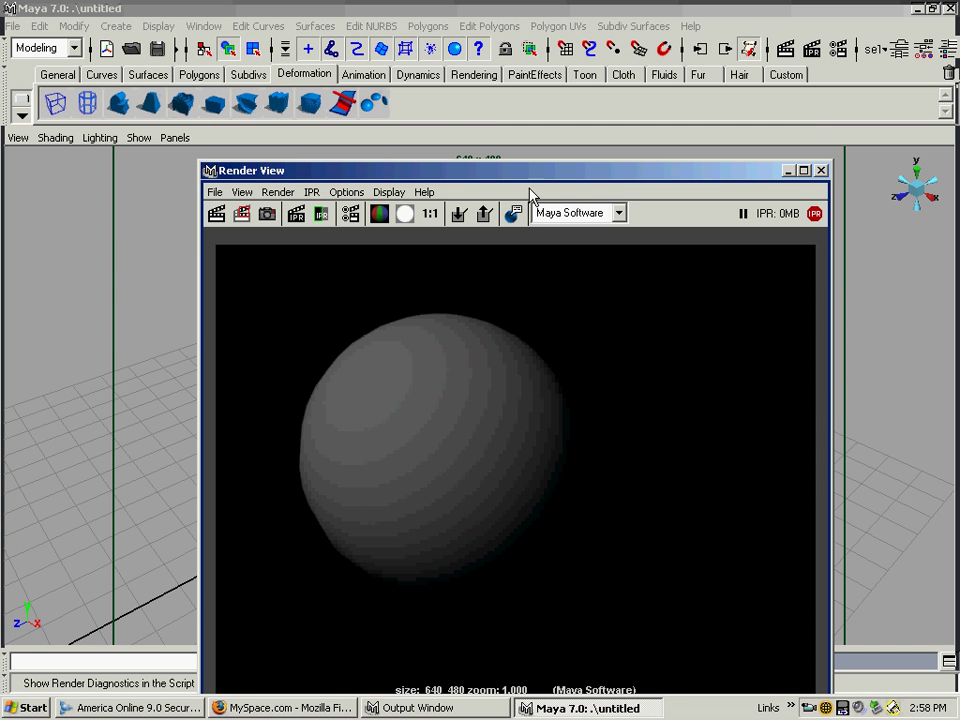
pyautogui.moveTo(531, 170); pyautogui.dragTo(506, 84)
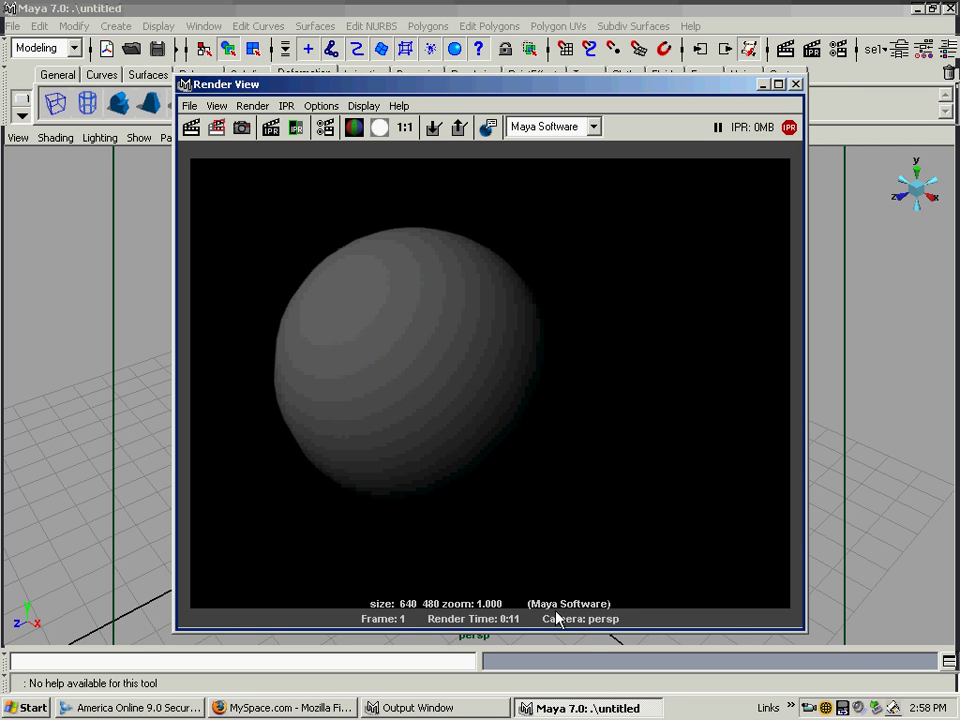
# Close the Render View and set the Render Settings image size preset to Full 1024 (1024x768)
pyautogui.click(796, 84)
pyautogui.click(840, 50)
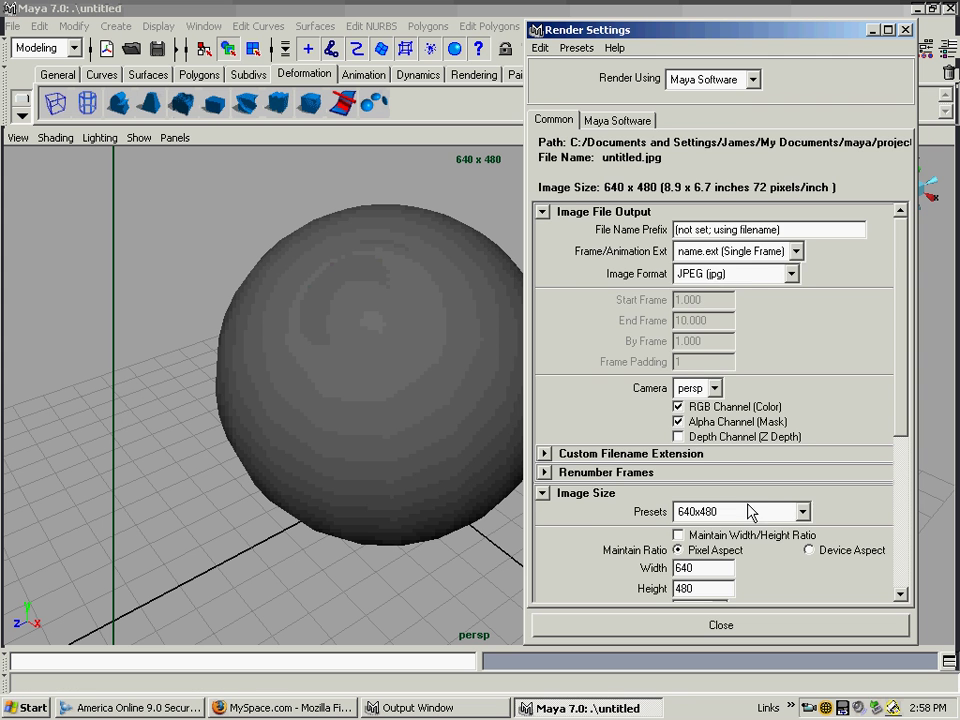
pyautogui.click(767, 513)
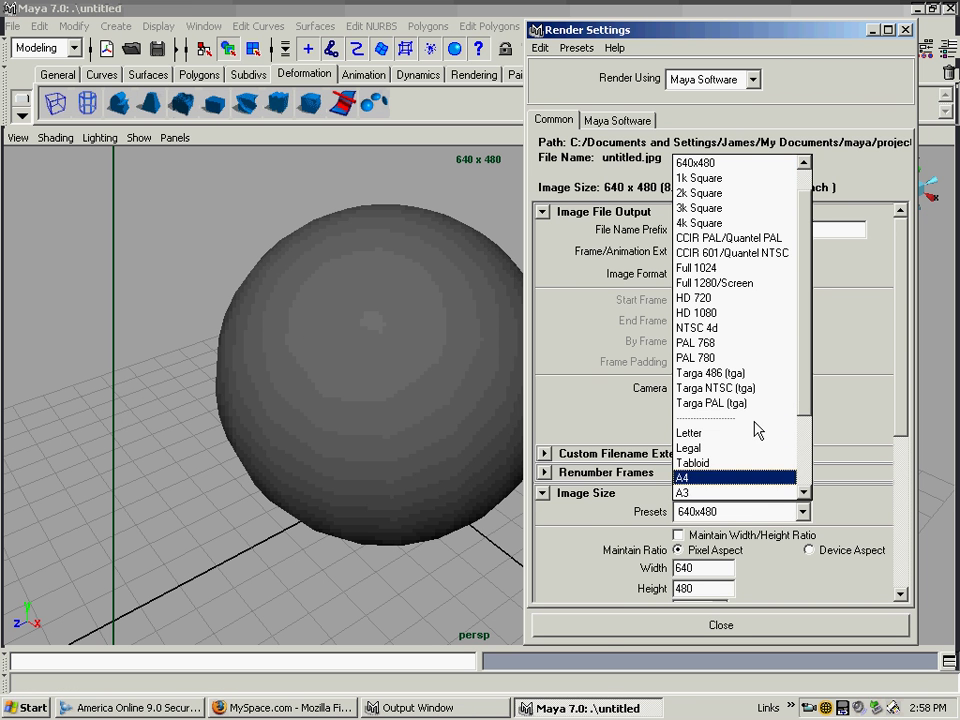
pyautogui.click(700, 268)
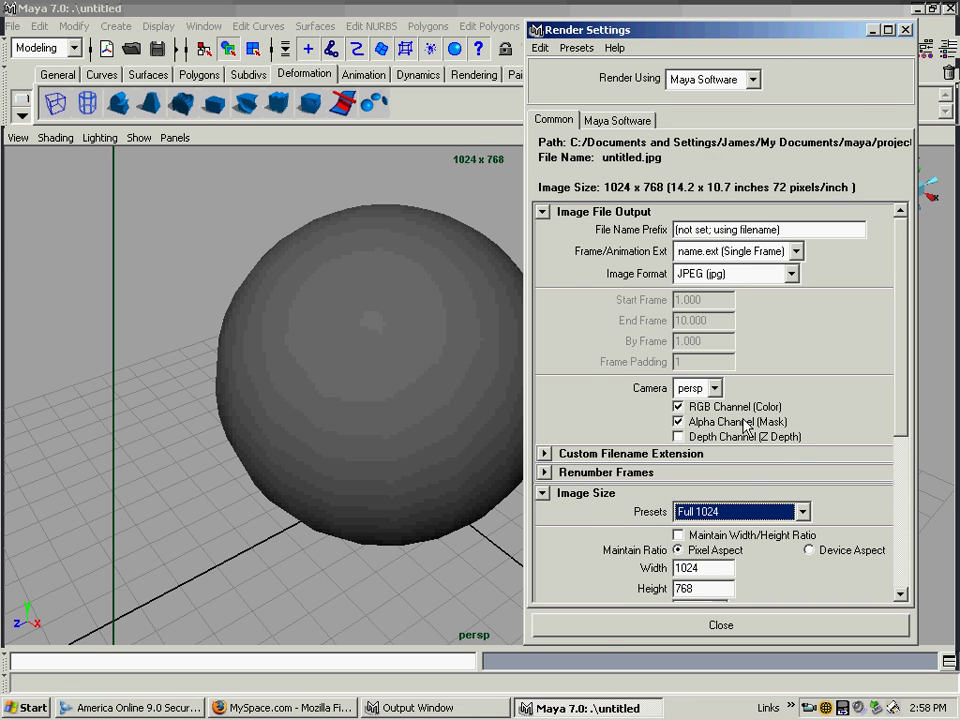
pyautogui.click(721, 627)
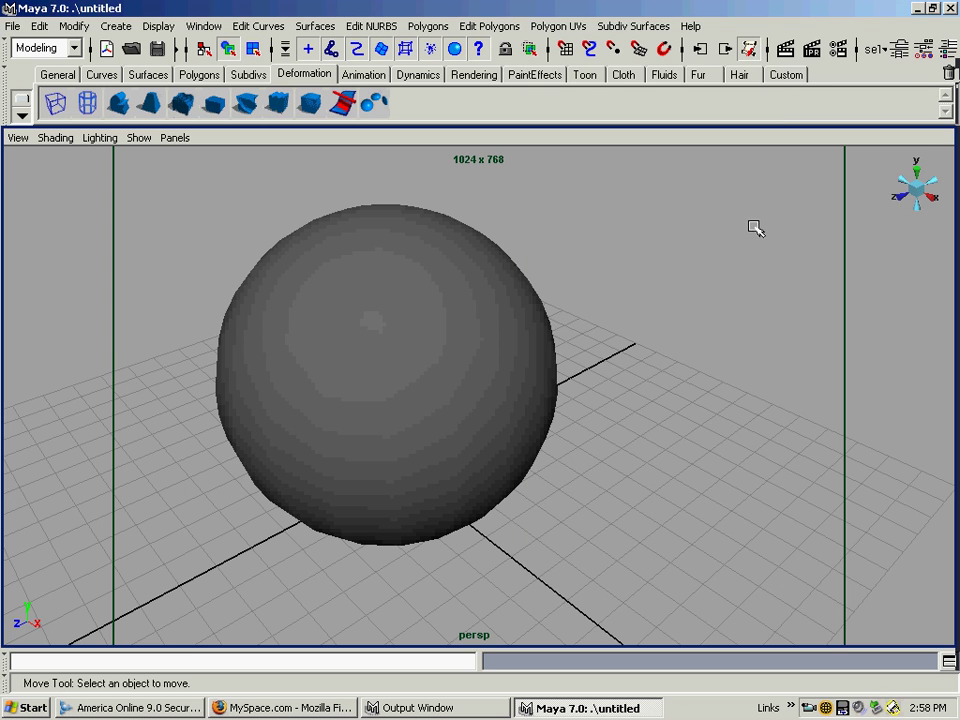
# Re-render the current frame at 1024x768, inspect the full image, then close Render View
pyautogui.click(783, 49)
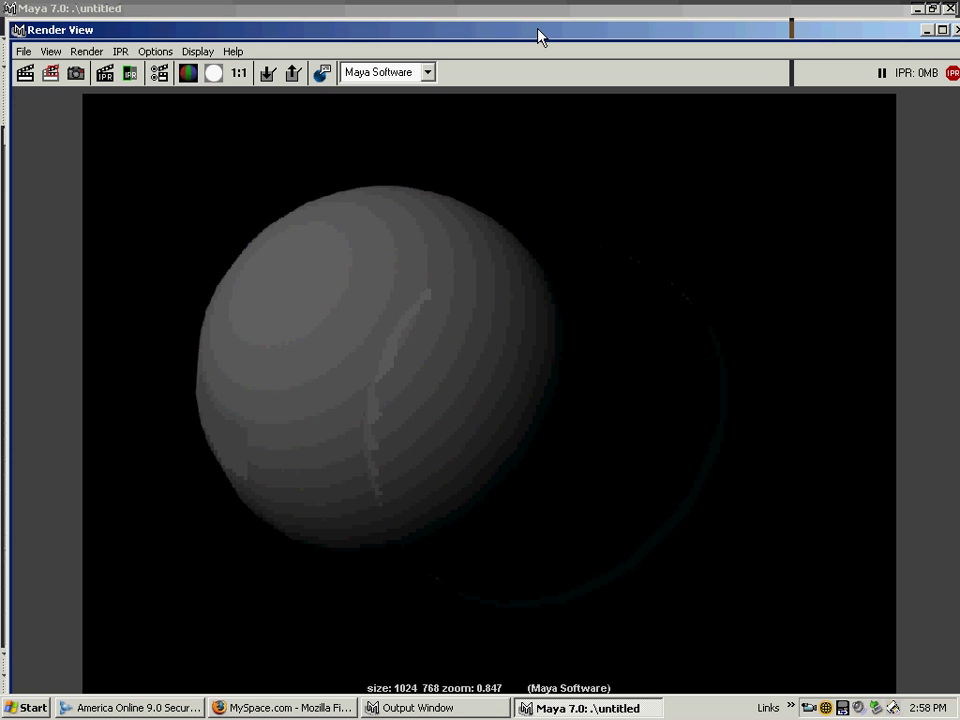
pyautogui.moveTo(538, 34); pyautogui.dragTo(519, 14)
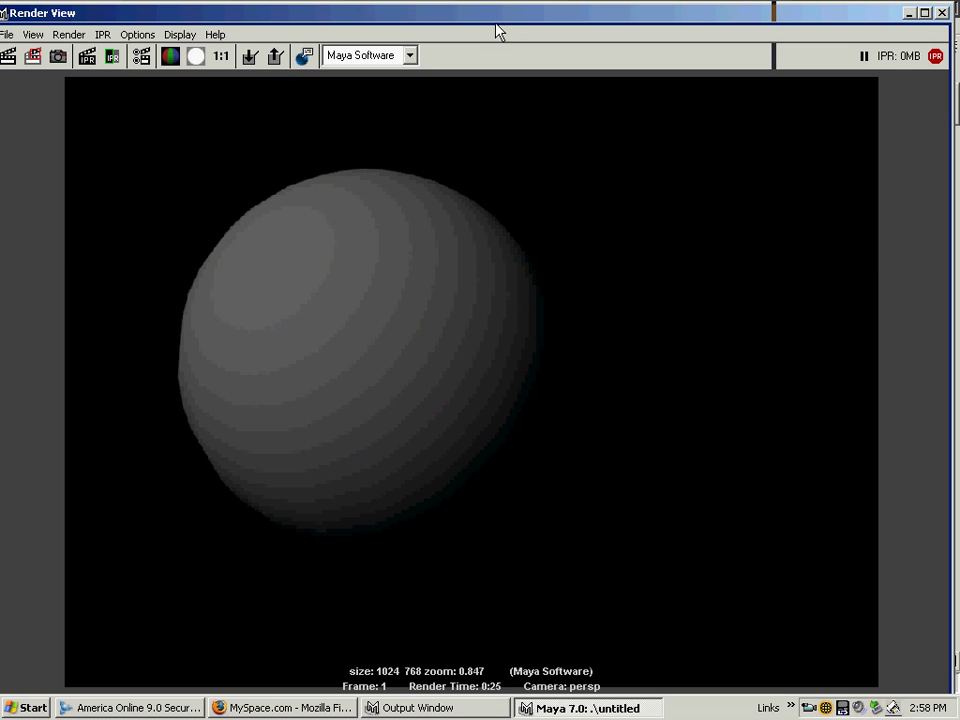
pyautogui.moveTo(880, 13); pyautogui.dragTo(802, 61)
pyautogui.click(866, 60)
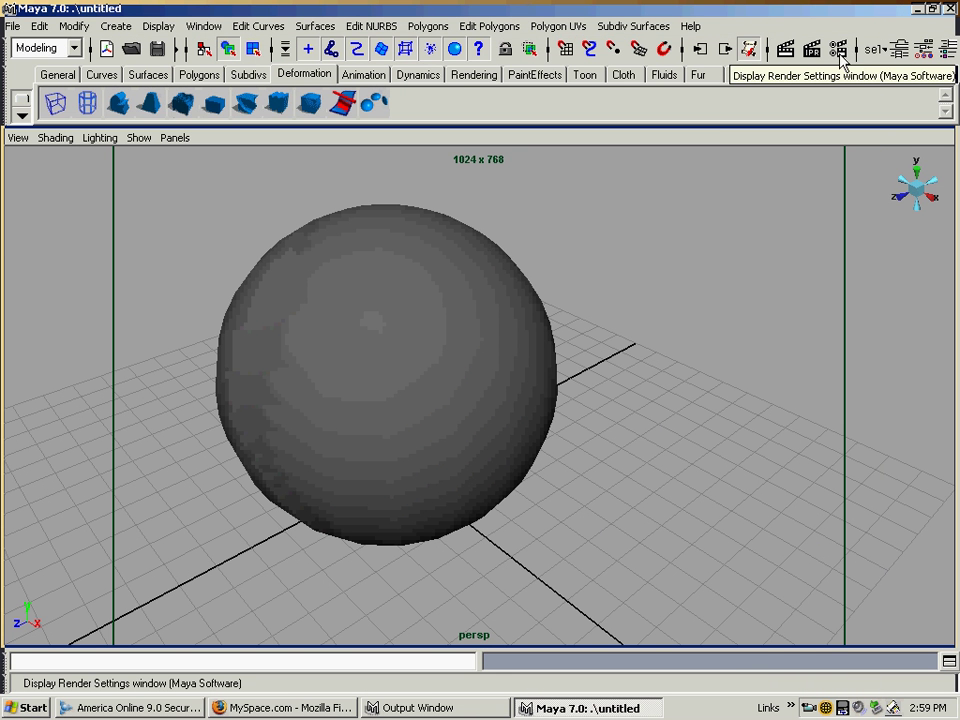
pyautogui.click(843, 52)
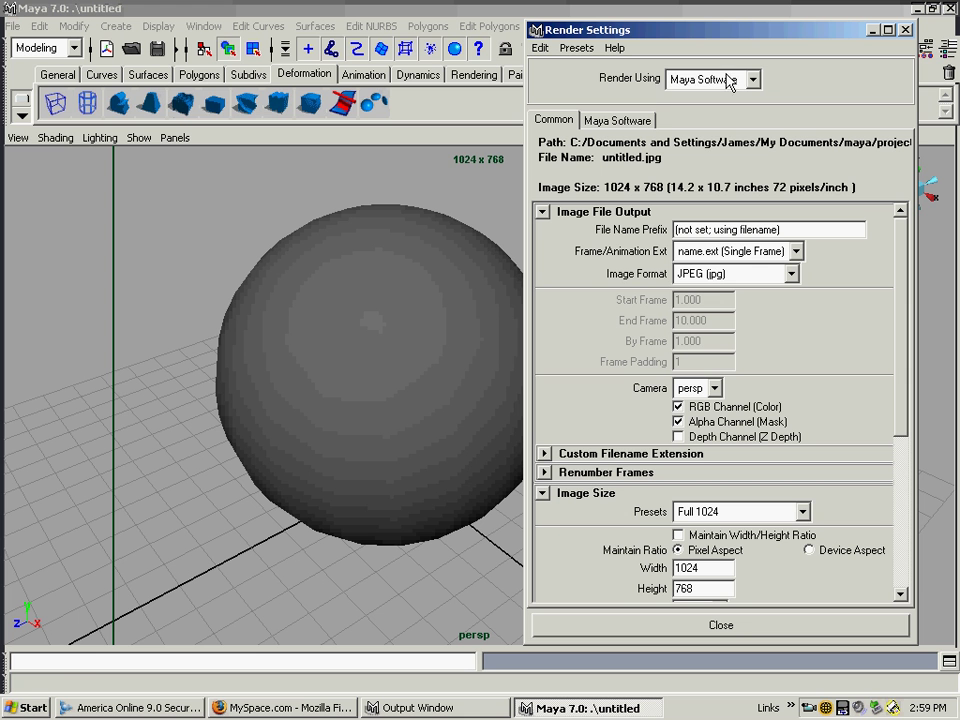
pyautogui.click(752, 80)
pyautogui.click(752, 80)
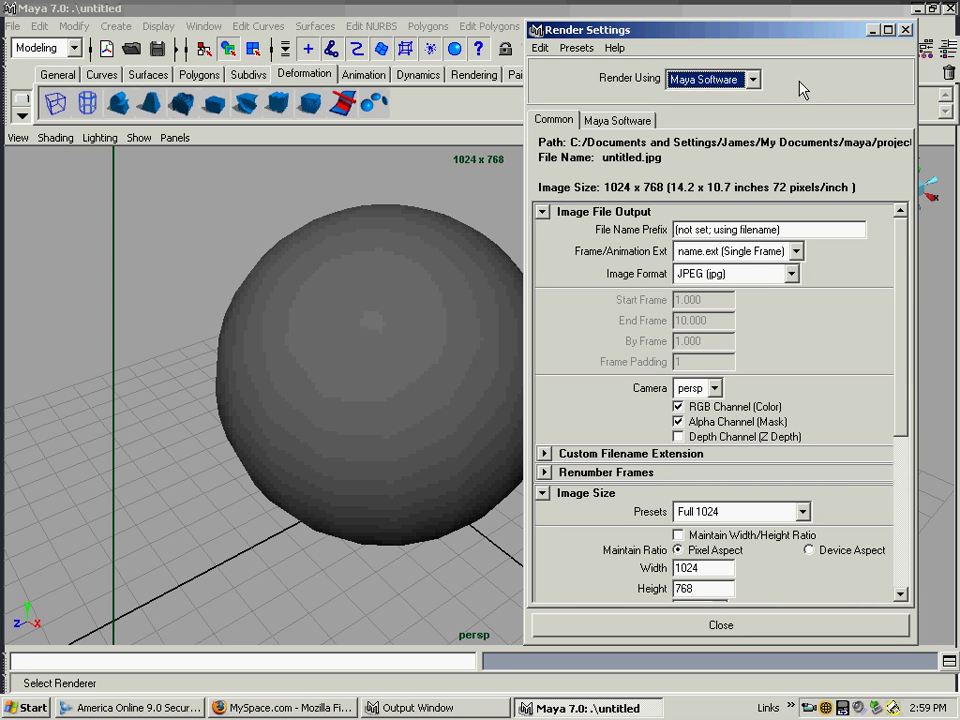
pyautogui.click(752, 80)
pyautogui.click(752, 80)
pyautogui.click(617, 120)
pyautogui.click(553, 119)
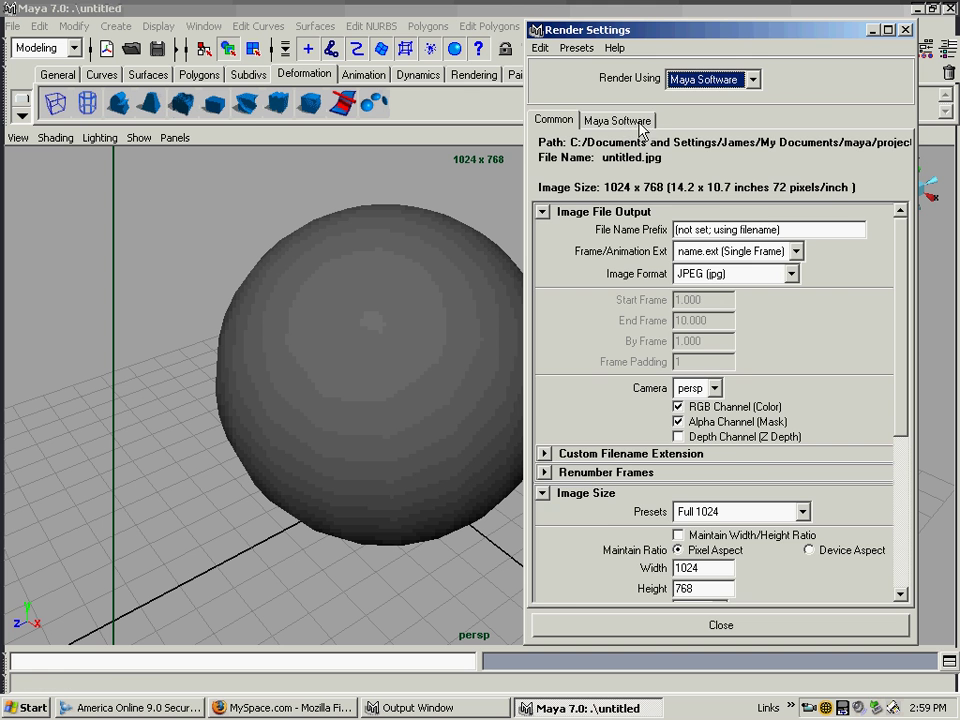
pyautogui.click(617, 120)
pyautogui.click(905, 29)
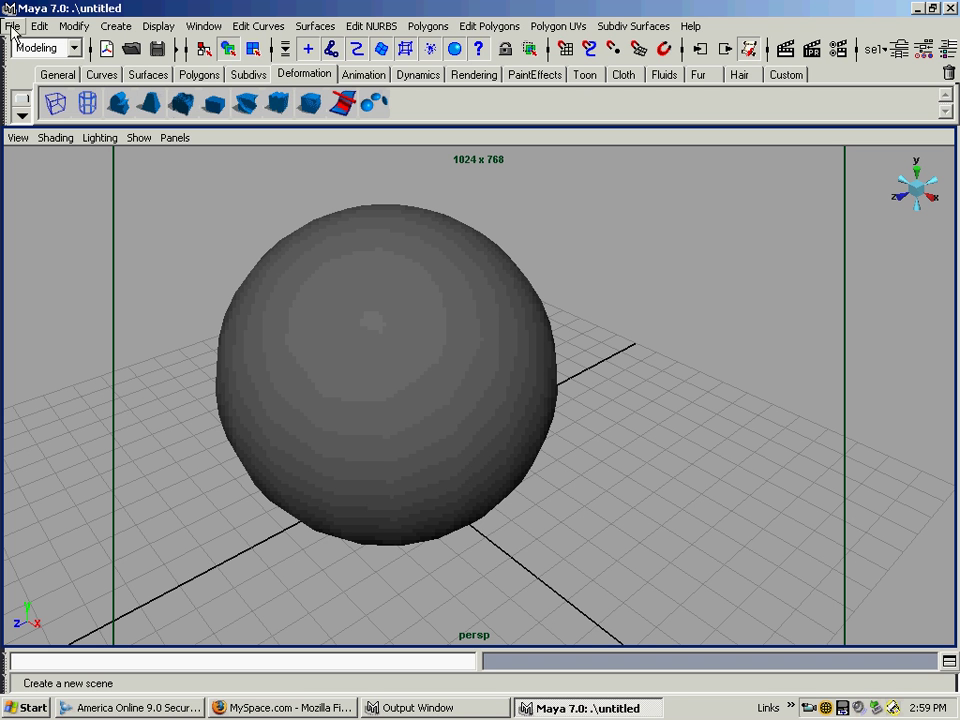
# Switch the main menus to the Rendering menu set and glance at the Lighting/Shading menu
pyautogui.click(73, 48)
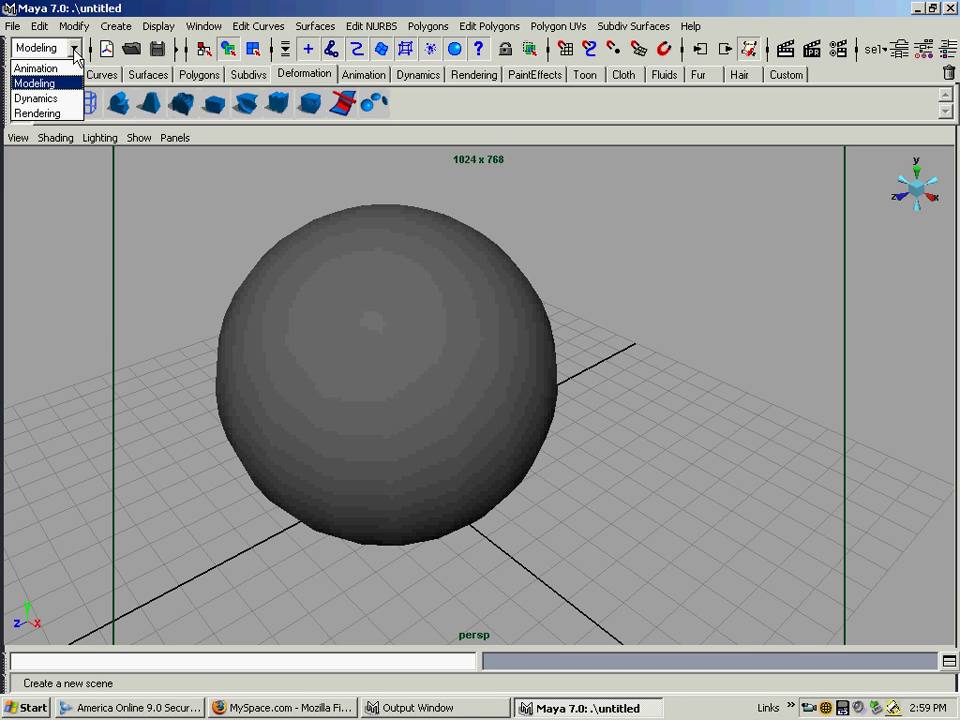
pyautogui.click(40, 113)
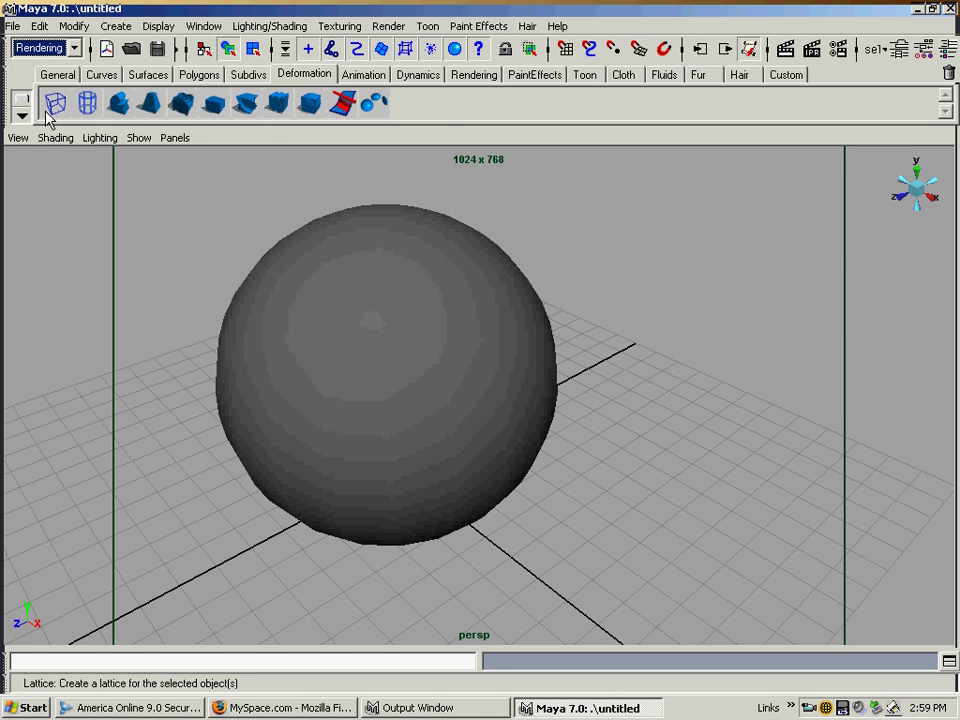
pyautogui.click(259, 32)
pyautogui.click(259, 32)
# Browse the Render menu's commands and close it without choosing one
pyautogui.click(383, 27)
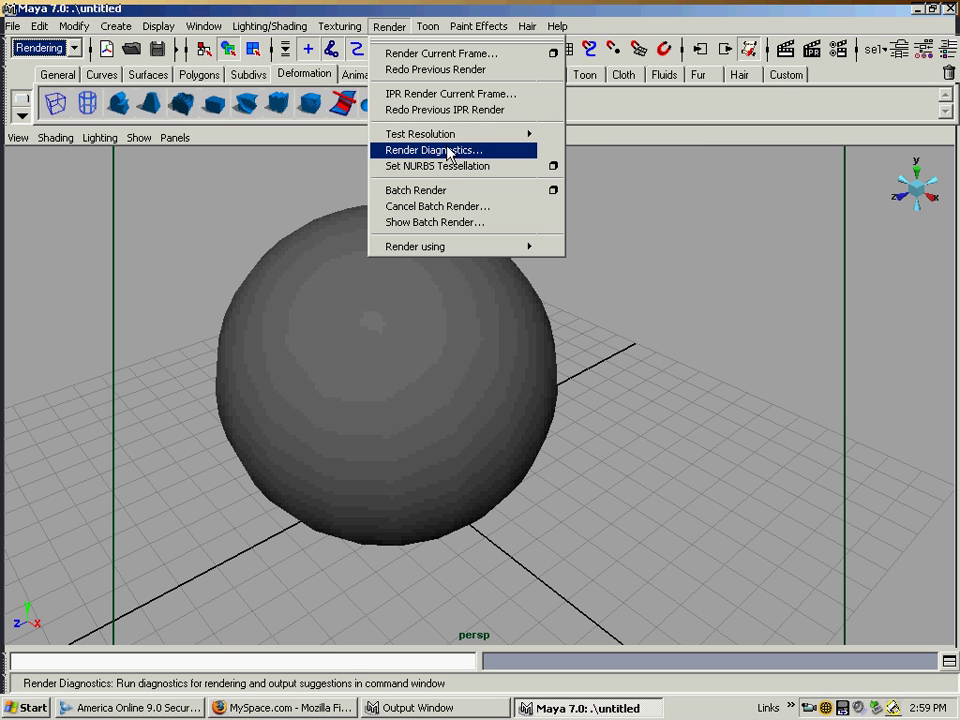
pyautogui.moveTo(440, 132)
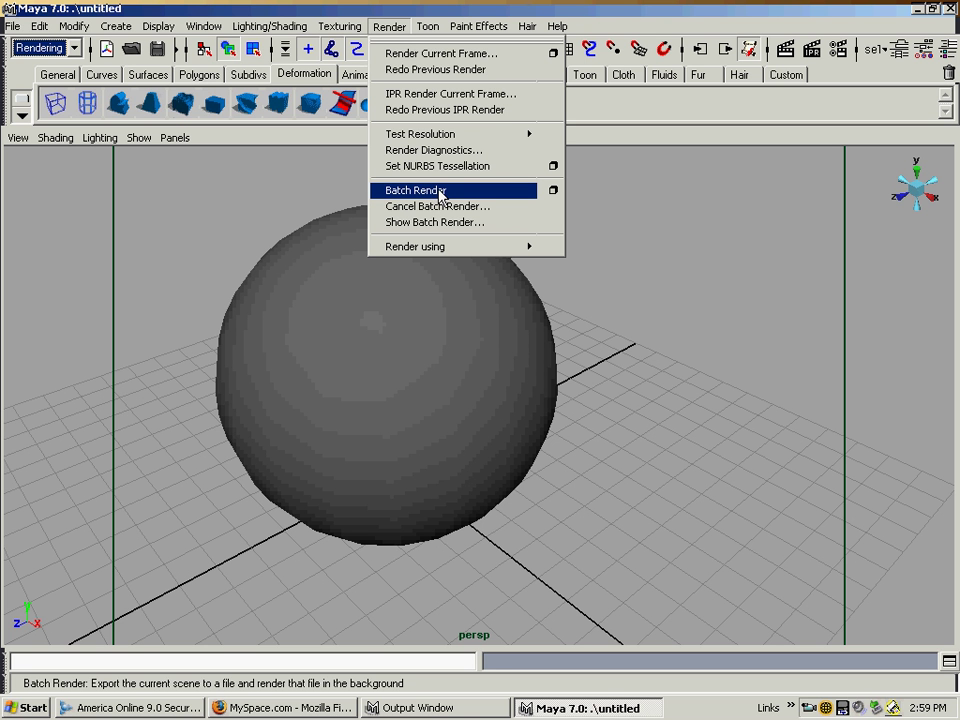
pyautogui.moveTo(432, 251)
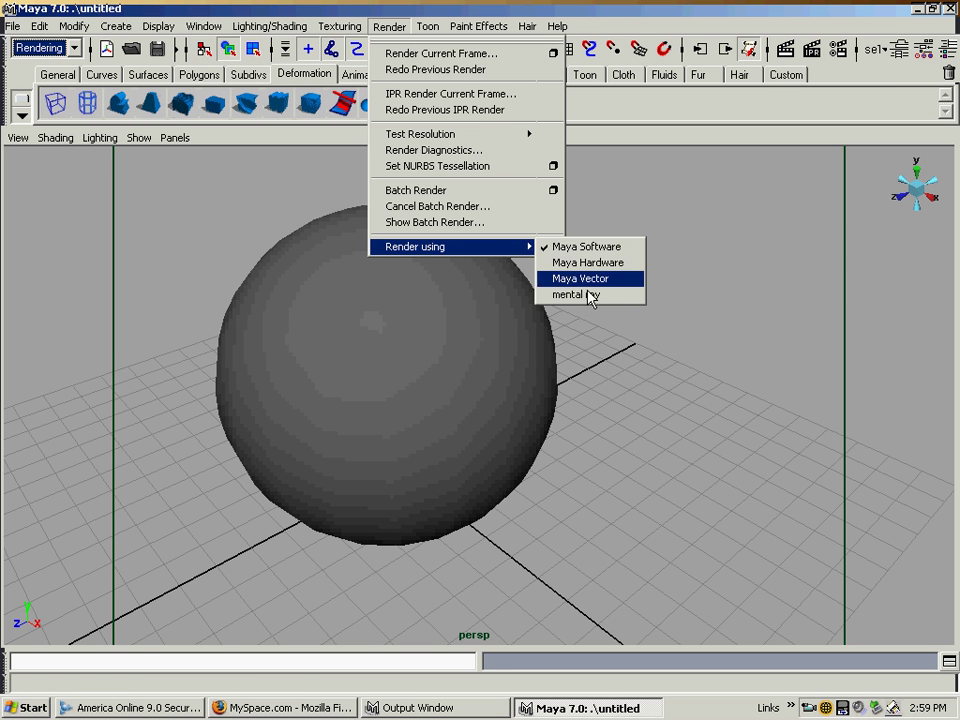
pyautogui.click(388, 27)
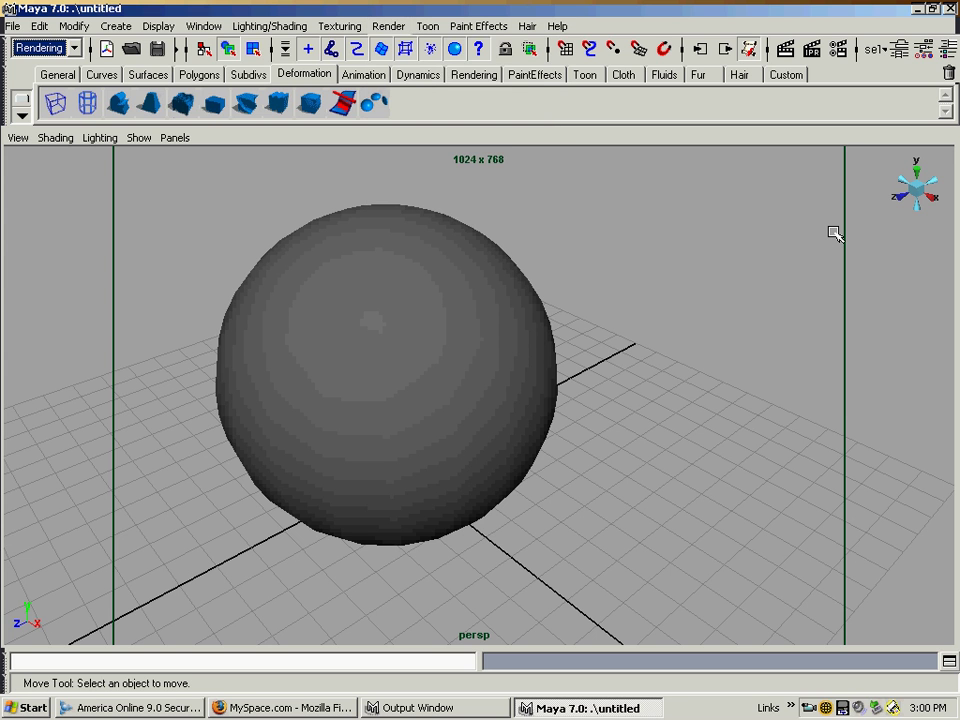